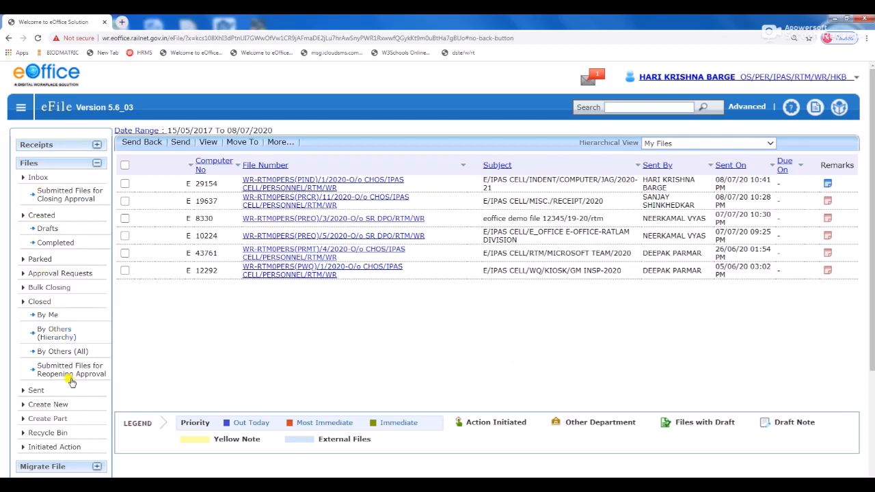
# Open the list of sent files and examine which of them could have a part file created.
pyautogui.scroll(-1, 72, 392)
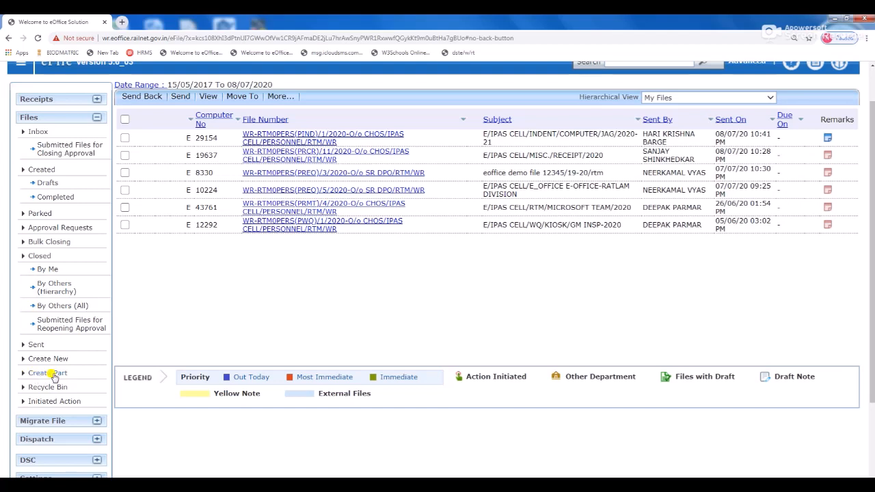
pyautogui.click(36, 345)
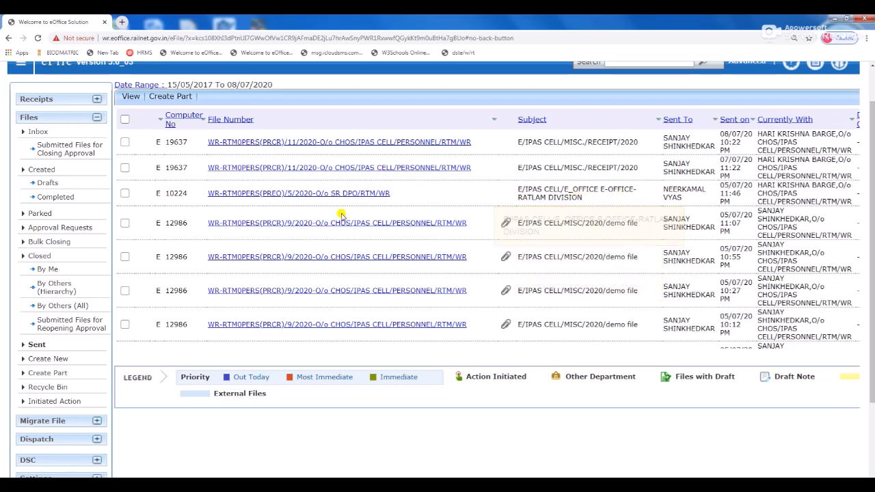
pyautogui.click(124, 194)
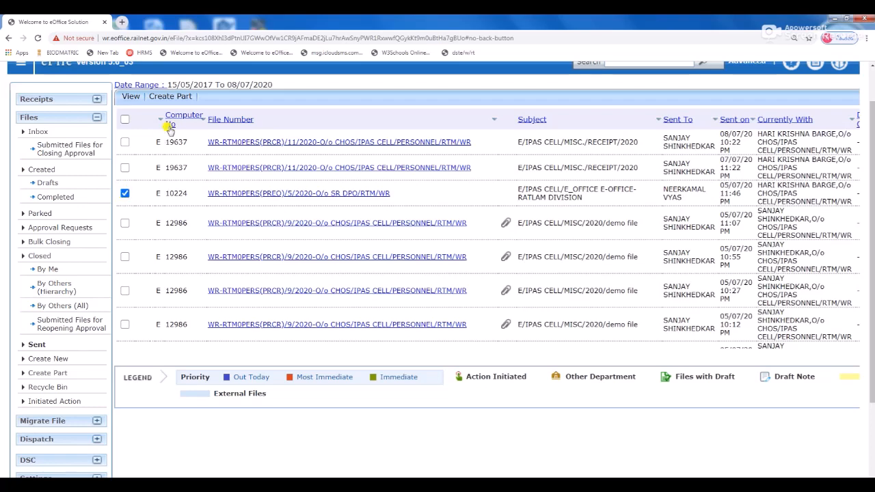
pyautogui.click(126, 194)
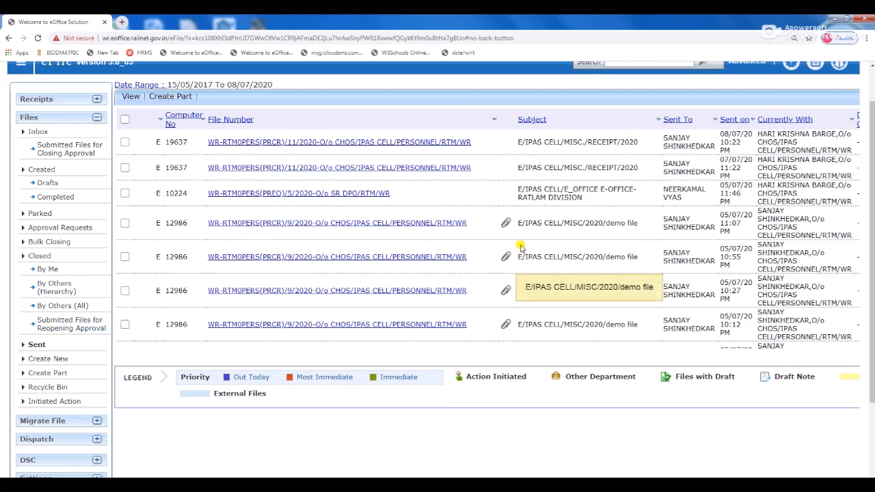
pyautogui.click(125, 223)
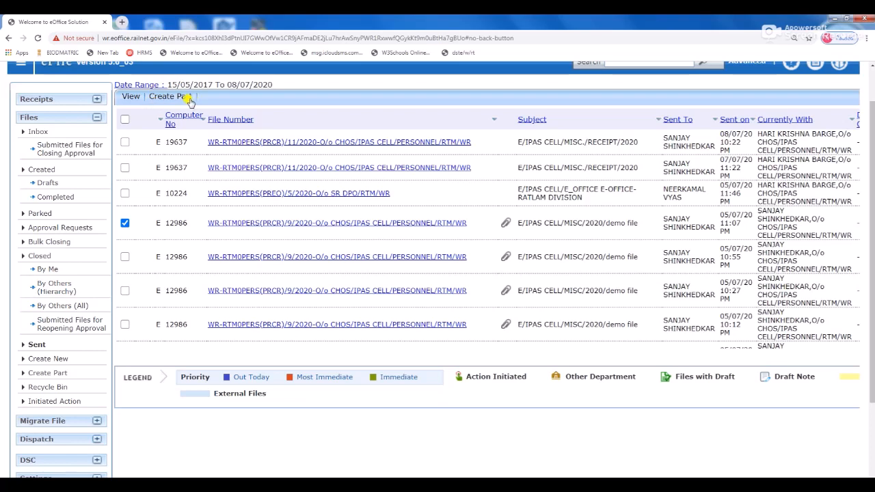
pyautogui.click(126, 223)
# Start a new part file and choose WR-RTM0PERS(PRCR)/11/2020, subject E/IPAS CELL/MISC./RECEIPT/2020, as its main file.
pyautogui.click(54, 375)
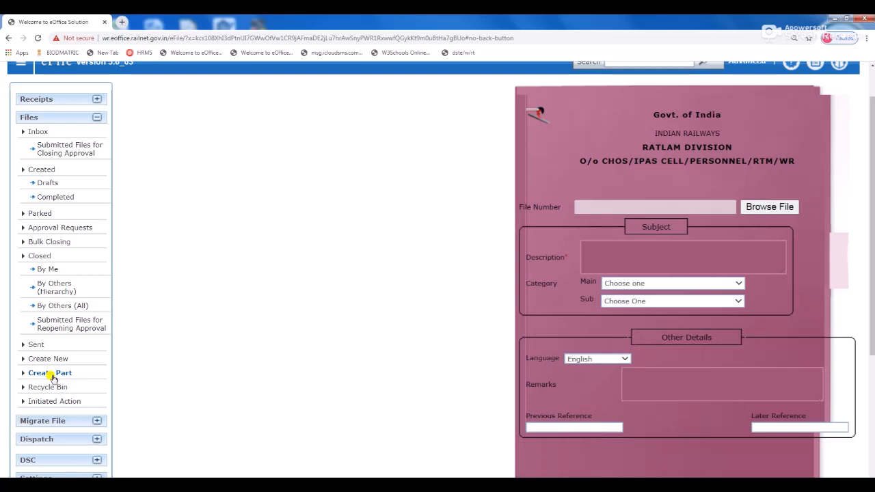
pyautogui.click(51, 375)
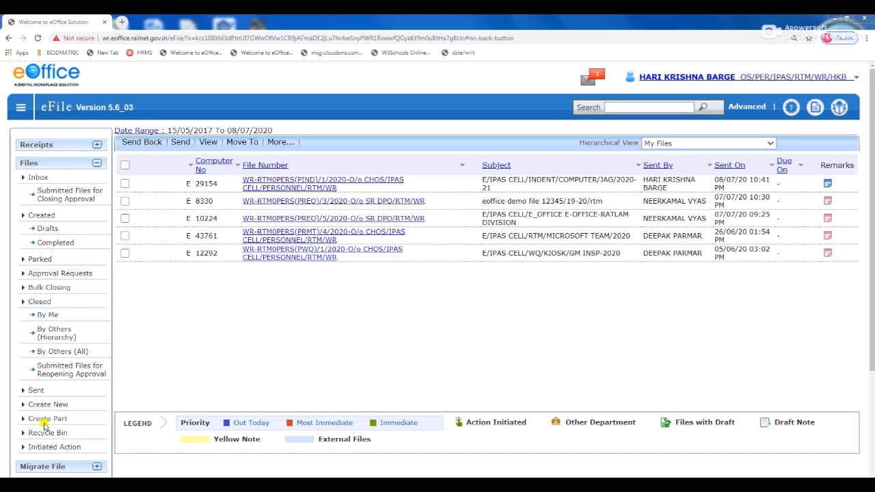
pyautogui.click(45, 421)
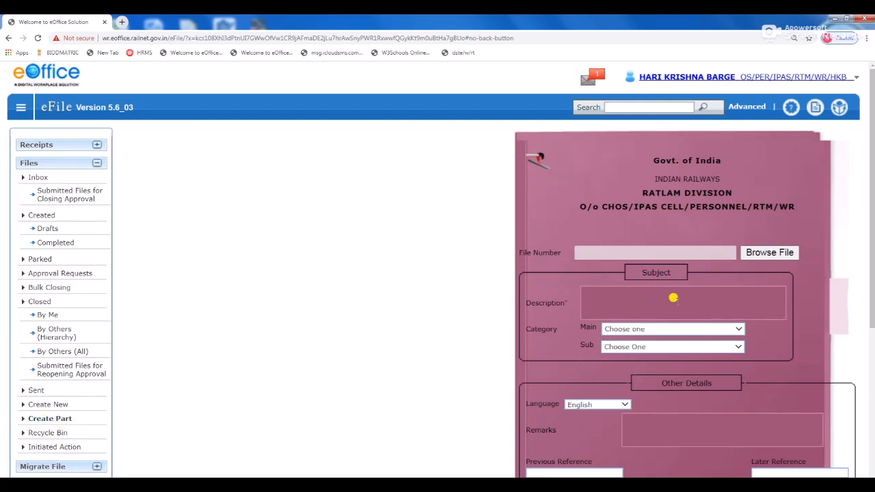
pyautogui.scroll(-1, 784, 312)
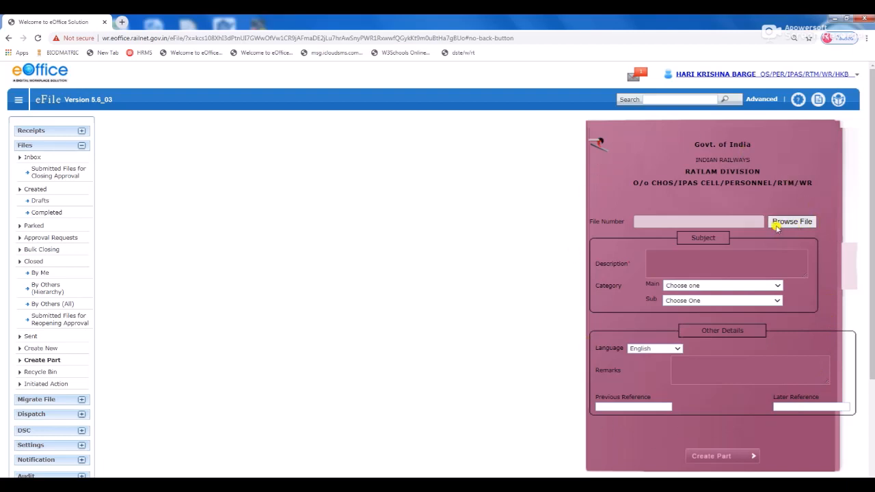
pyautogui.click(797, 225)
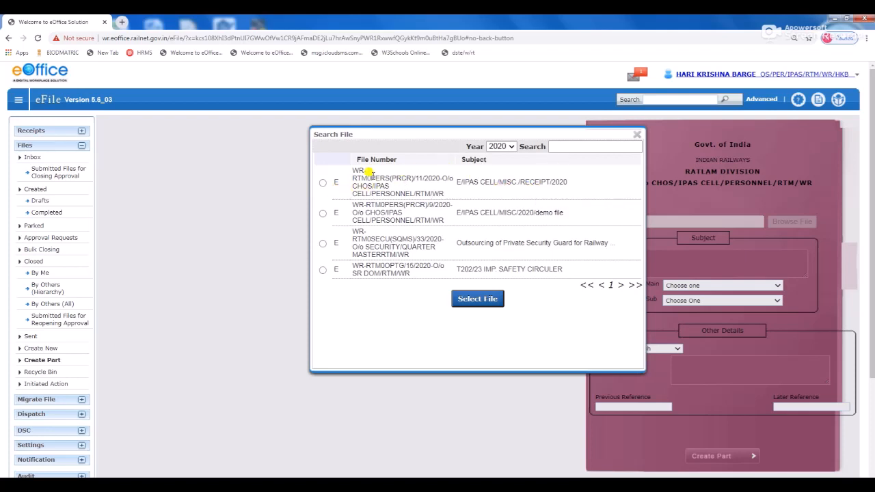
pyautogui.click(324, 183)
pyautogui.click(478, 301)
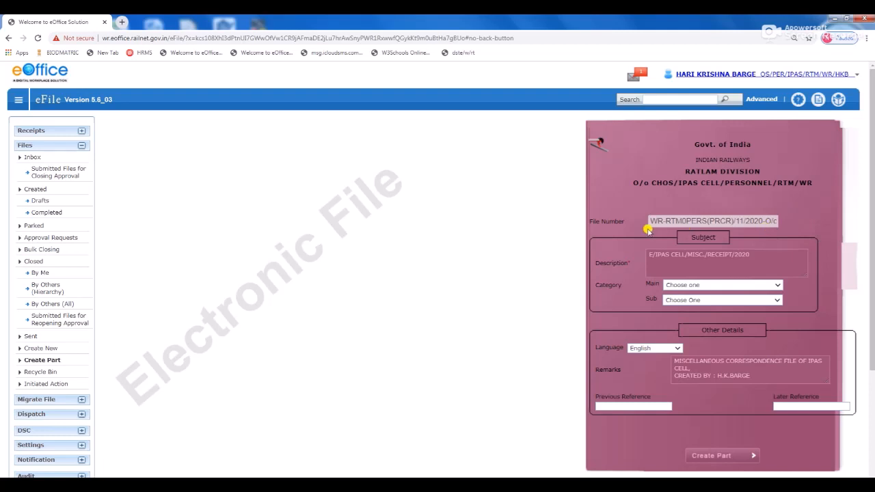
# Append "(PART FILE)" to the subject description and create the part file.
pyautogui.moveTo(654, 221); pyautogui.dragTo(798, 222)
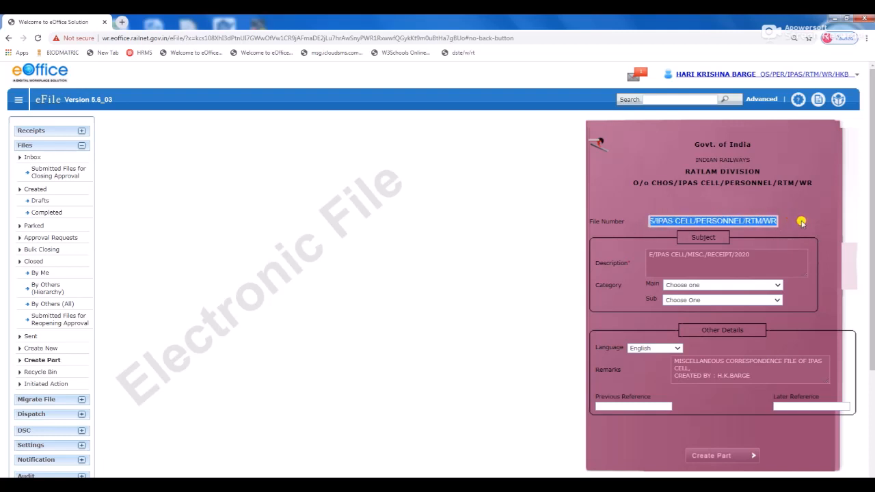
pyautogui.click(805, 221)
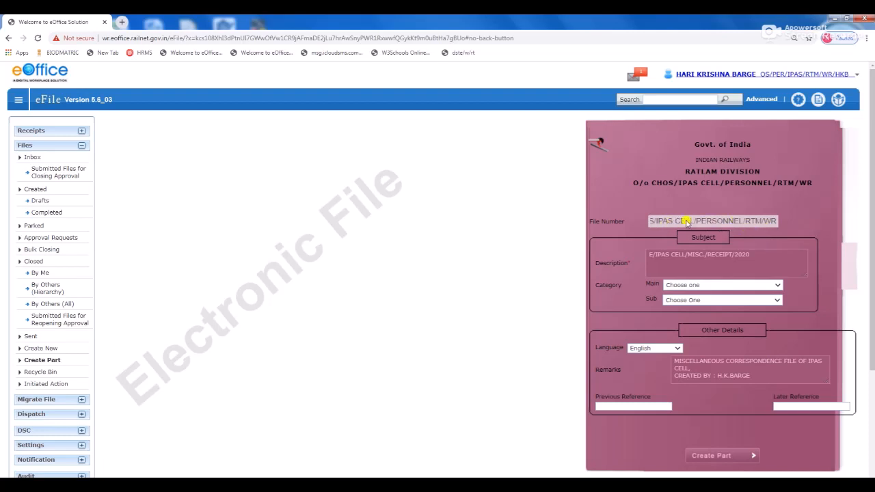
pyautogui.click(687, 254)
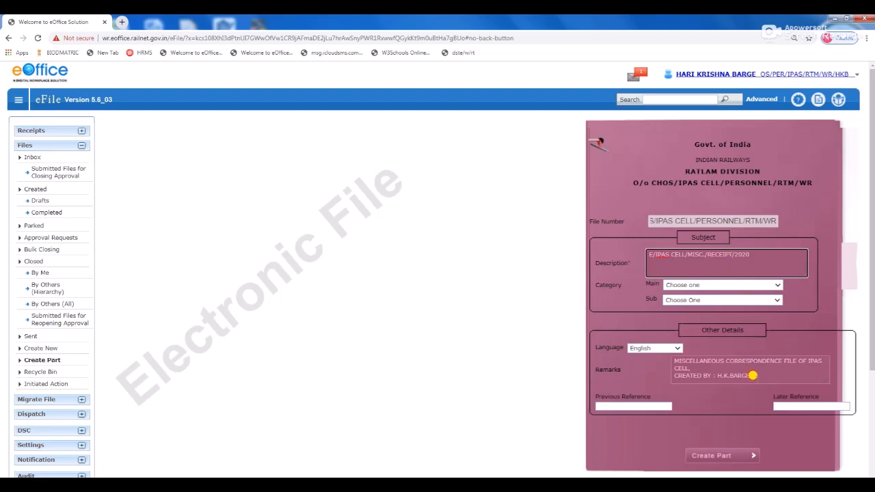
pyautogui.click(751, 373)
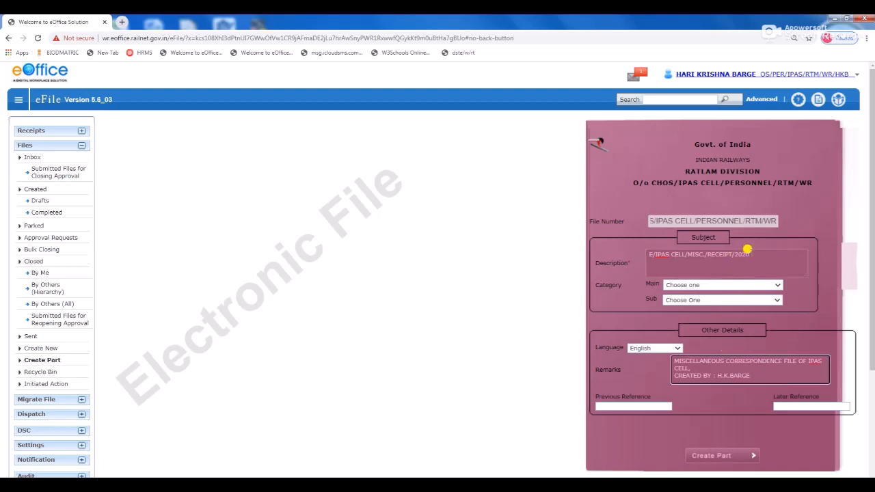
pyautogui.click(755, 253)
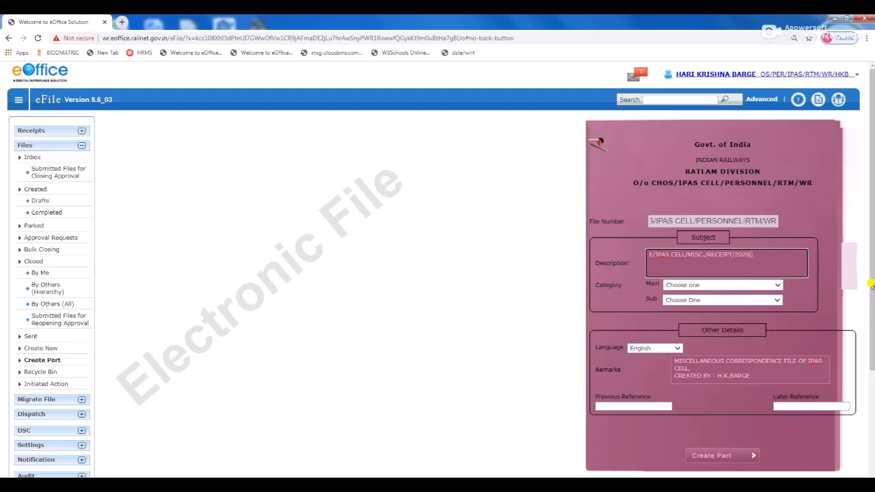
pyautogui.write('part FILE')
pyautogui.click(708, 459)
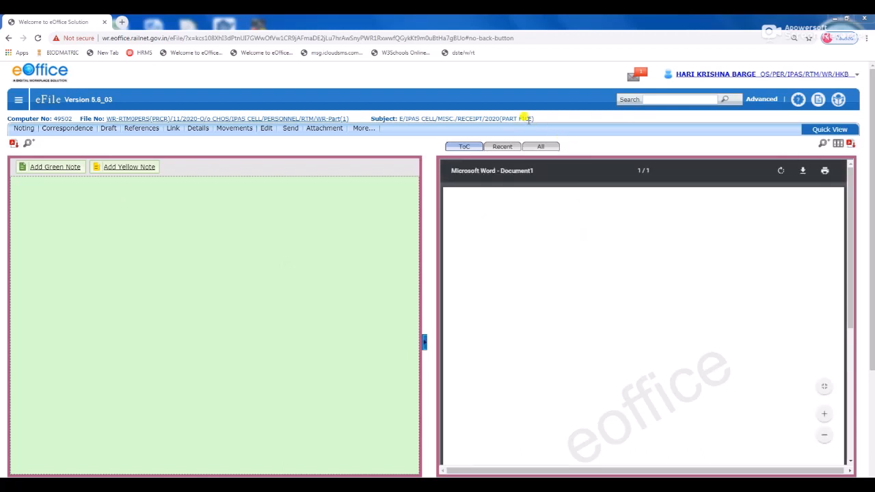
# Check the new part file's subject and available actions, and return to the files inbox.
pyautogui.moveTo(499, 118); pyautogui.dragTo(536, 118)
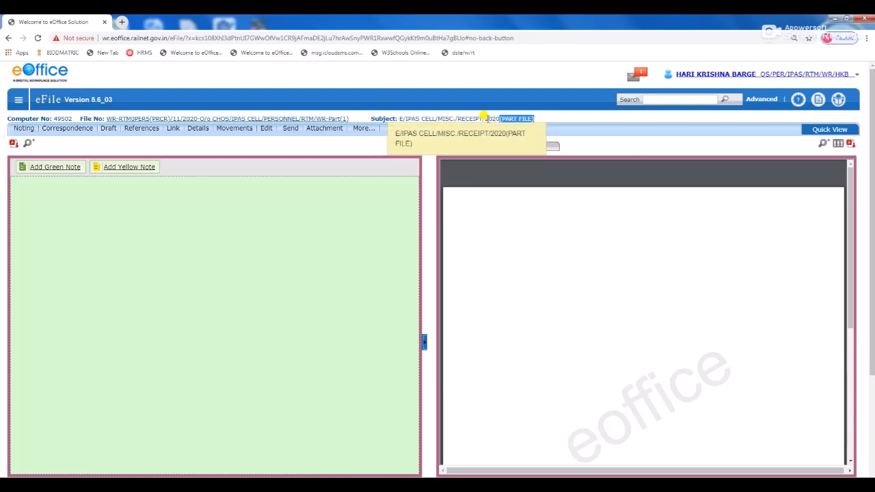
pyautogui.click(513, 117)
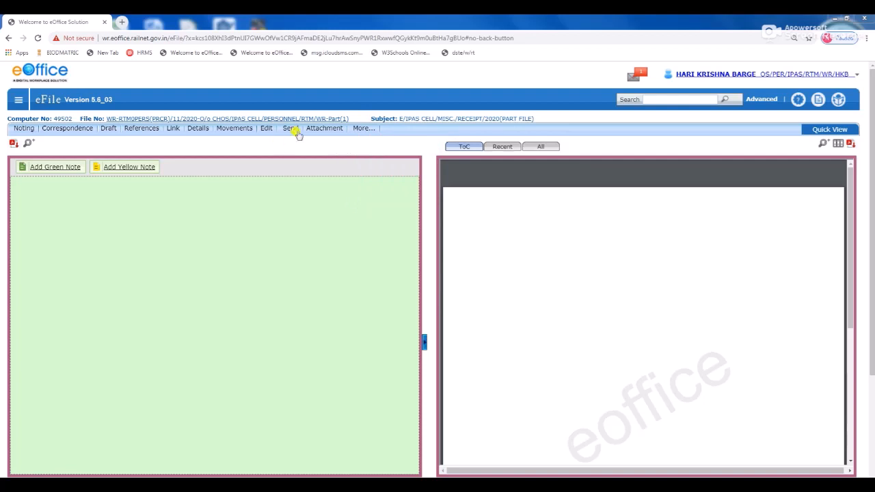
pyautogui.moveTo(321, 132)
pyautogui.click(173, 131)
pyautogui.click(16, 103)
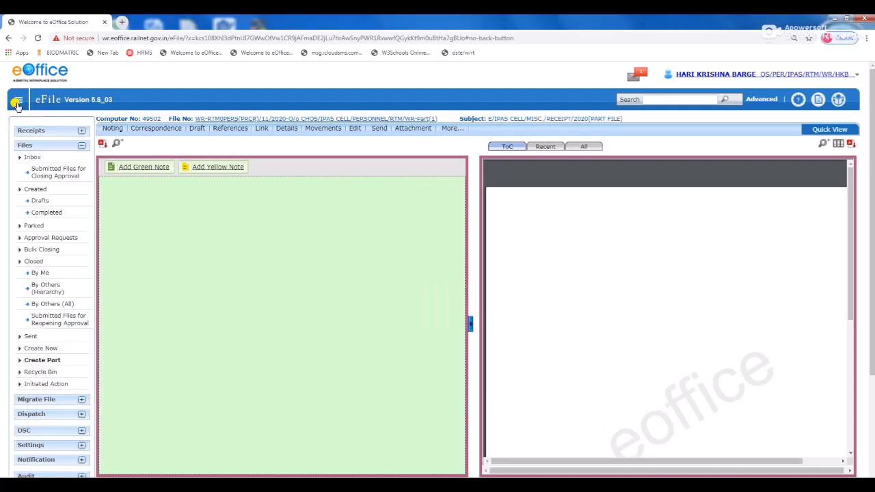
pyautogui.click(33, 158)
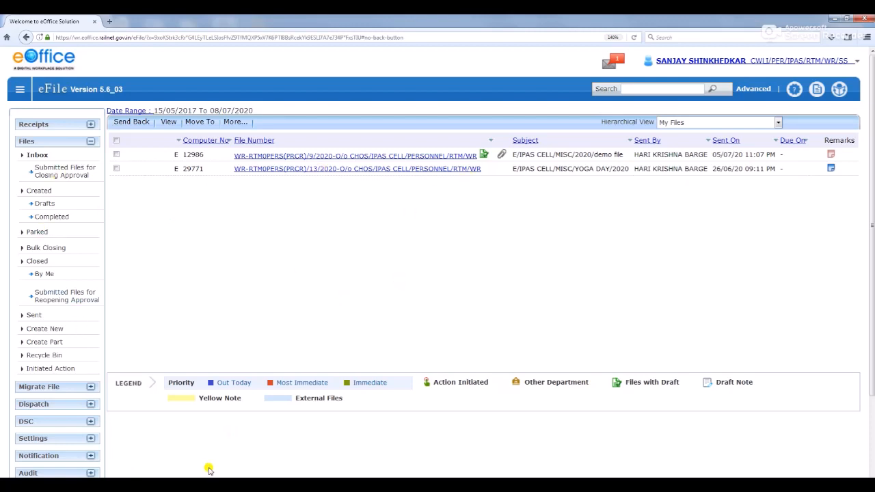
# In the second user's browser session, open the main file E/IPAS CELL/MISC./RECEIPT/2020 from the inbox and send it back to its sender.
pyautogui.click(32, 155)
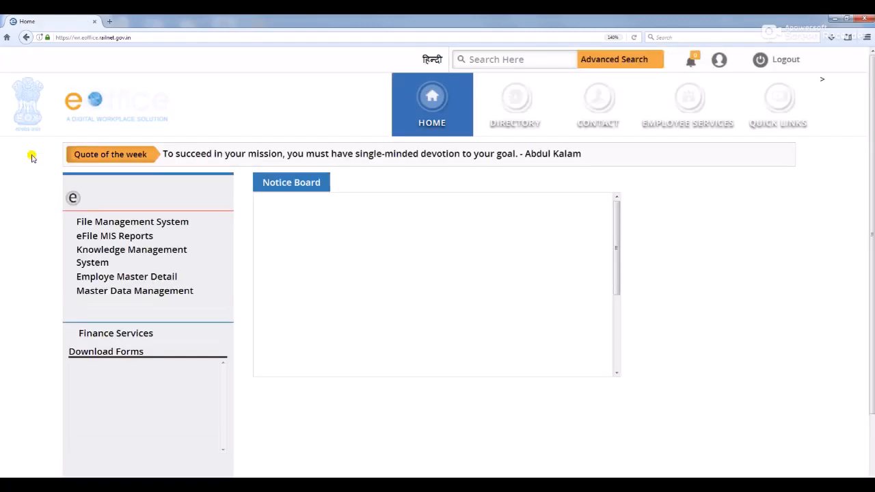
pyautogui.click(129, 224)
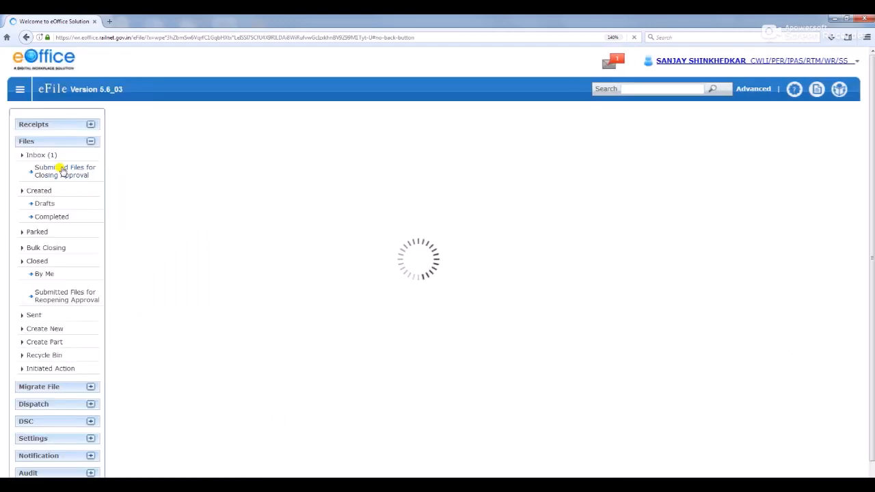
pyautogui.click(412, 160)
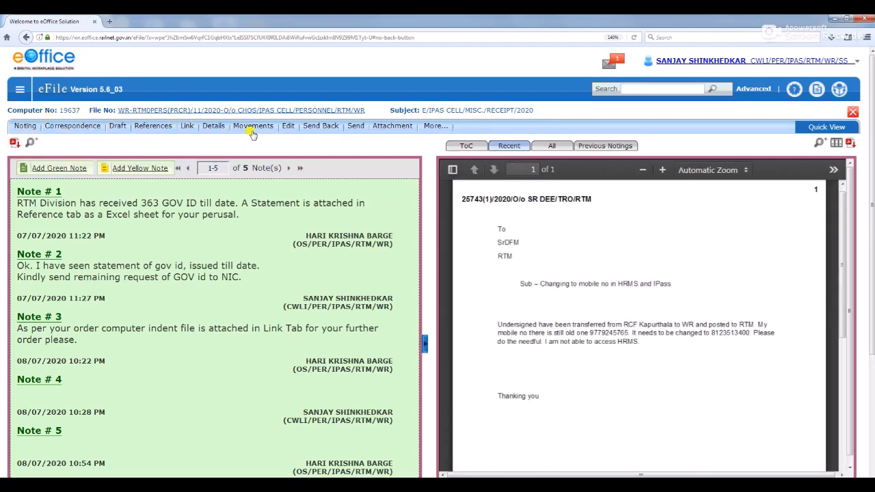
pyautogui.click(356, 126)
pyautogui.click(413, 183)
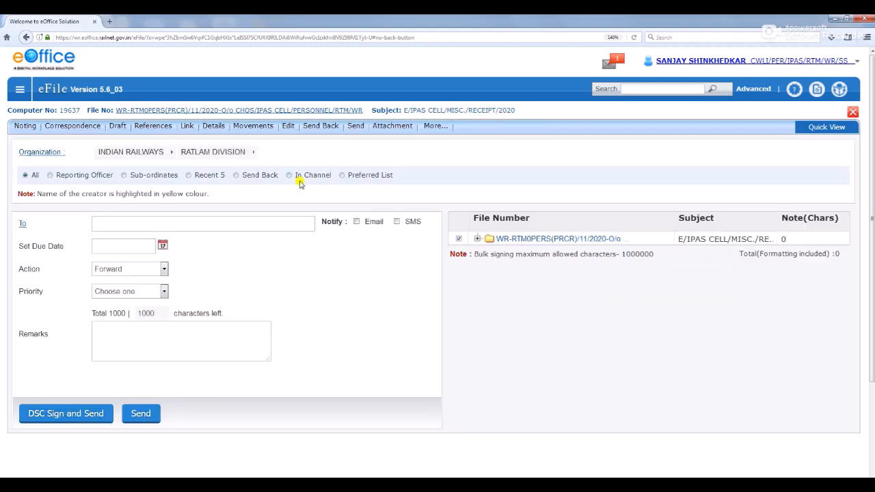
pyautogui.click(236, 175)
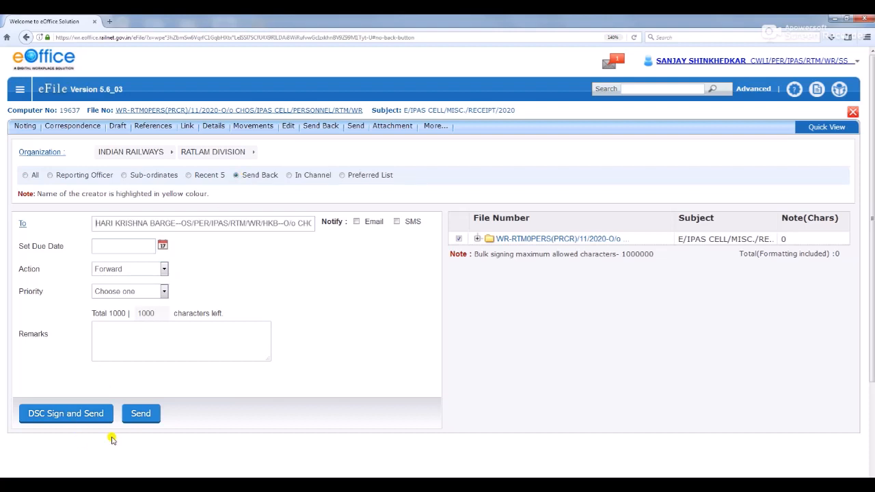
pyautogui.click(141, 415)
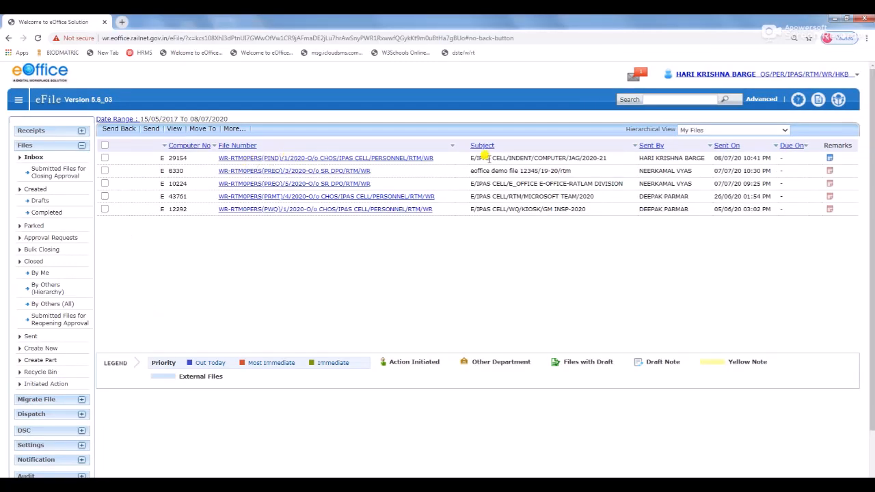
# Back in the first user's session, refresh the files inbox and open the part file from the completed created files.
pyautogui.click(41, 157)
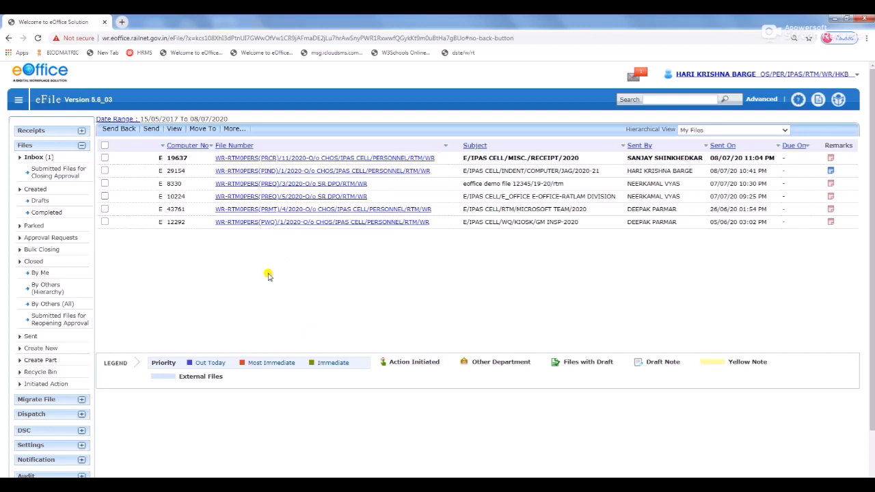
pyautogui.click(36, 216)
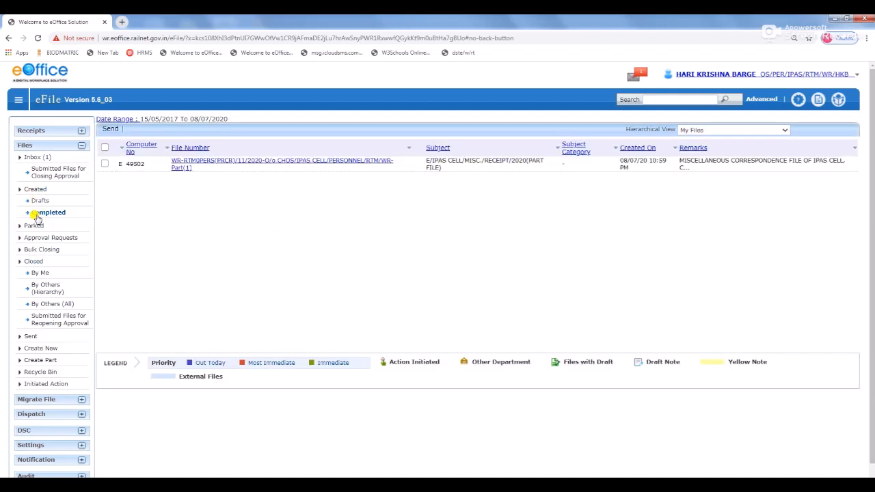
pyautogui.click(217, 161)
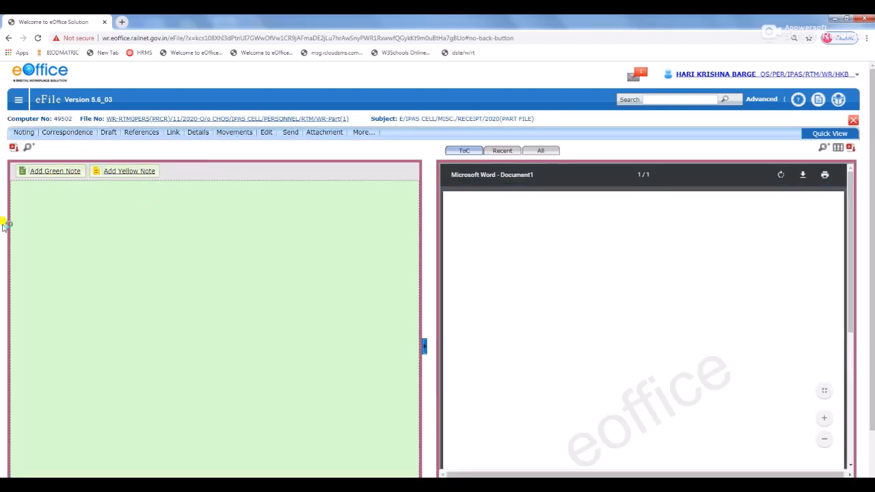
# Add a green note reading "TESTING OF PART FILE" to the part file.
pyautogui.click(58, 171)
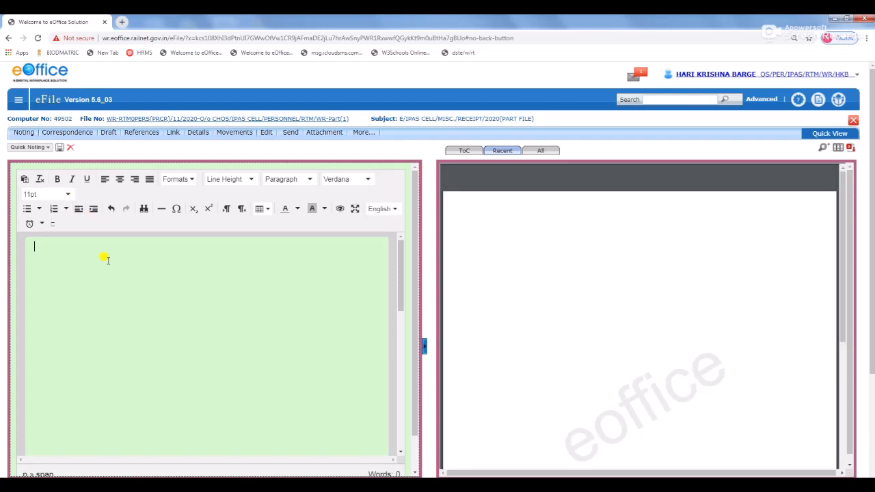
pyautogui.write('TEST')
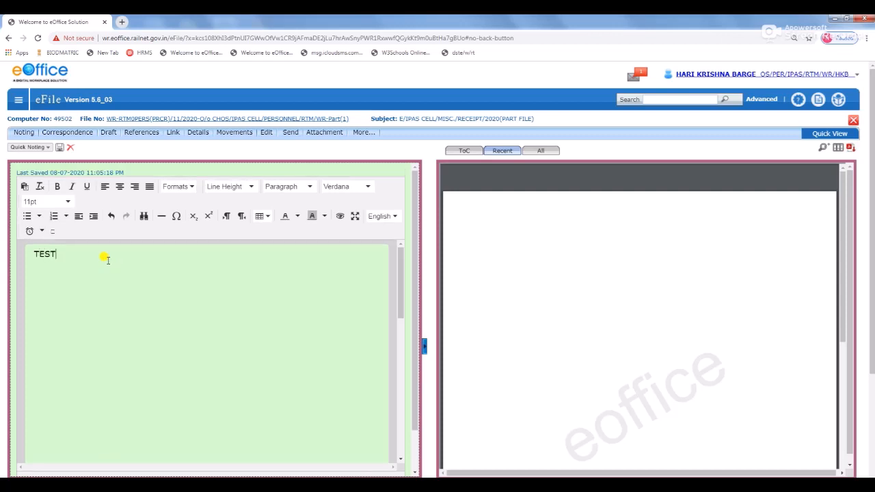
pyautogui.write('ING OF PART FILE')
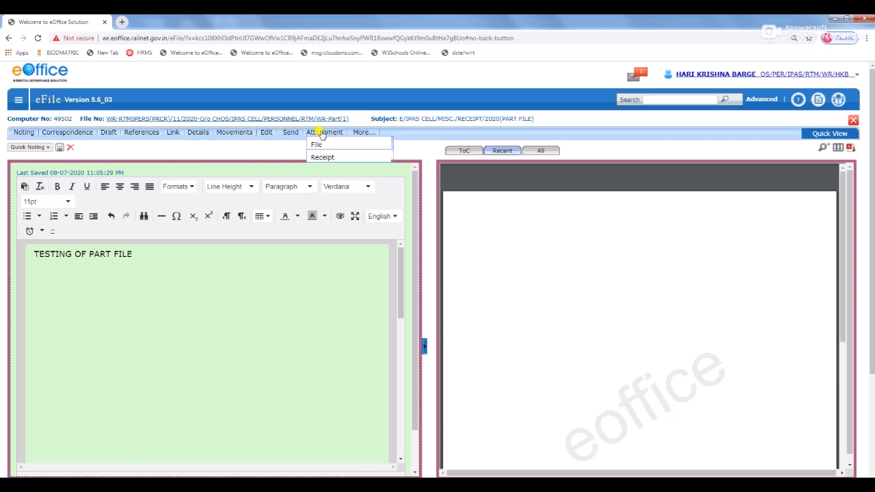
# Send the part file to the second user with the action Forward.
pyautogui.click(285, 134)
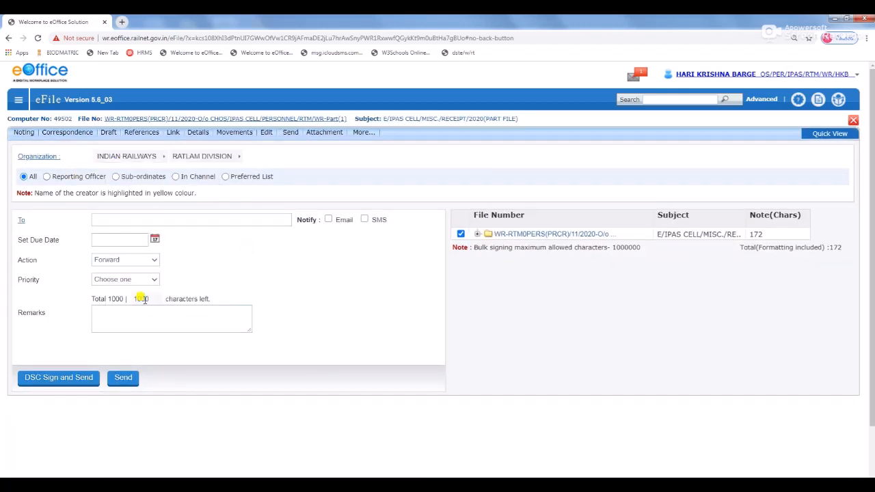
pyautogui.click(164, 219)
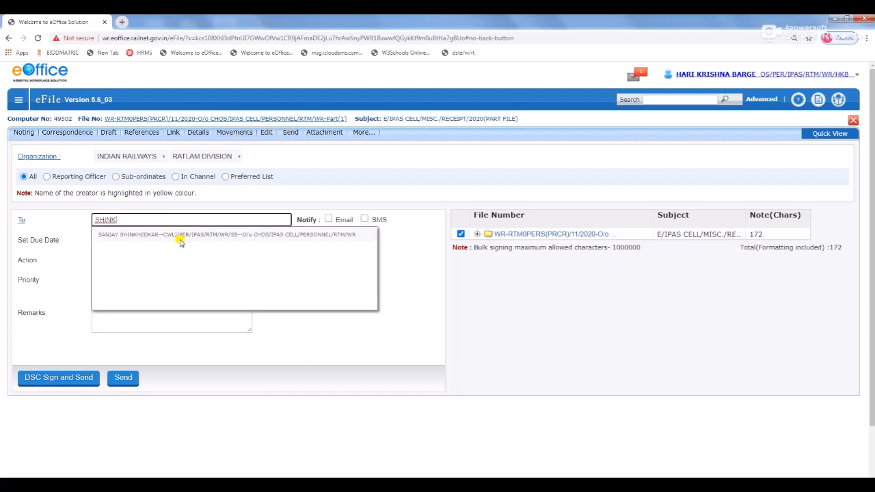
pyautogui.click(181, 237)
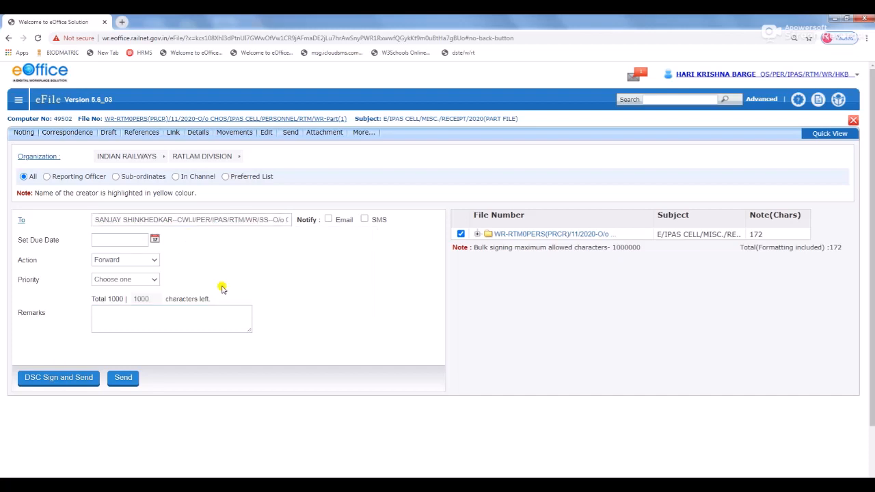
pyautogui.click(124, 378)
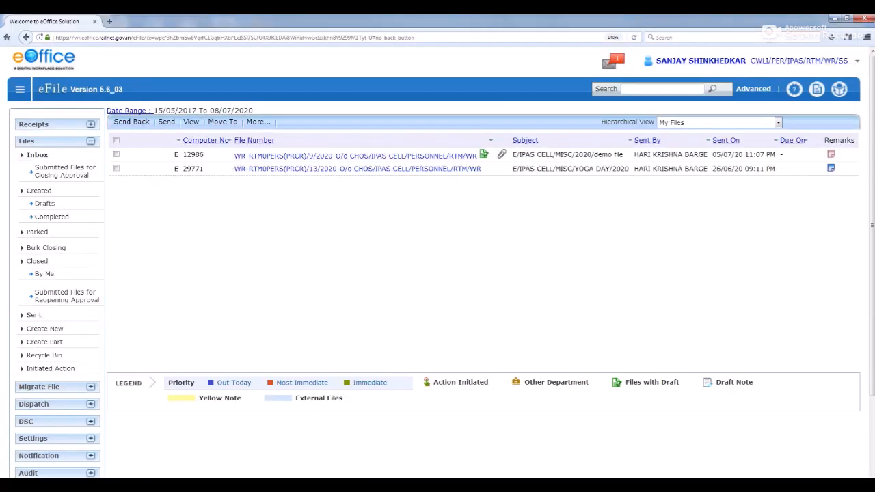
# In the second user's browser session, refresh the files inbox, open the received part file and add a green note reading "OK".
pyautogui.click(41, 156)
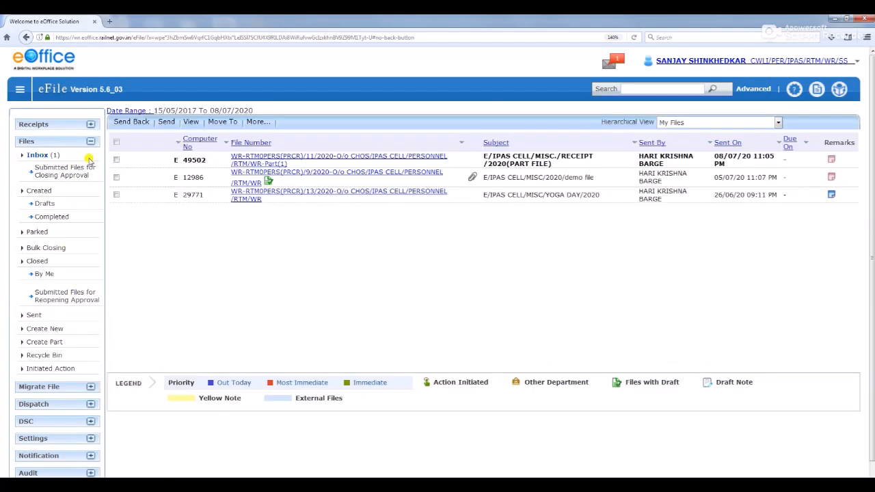
pyautogui.click(386, 161)
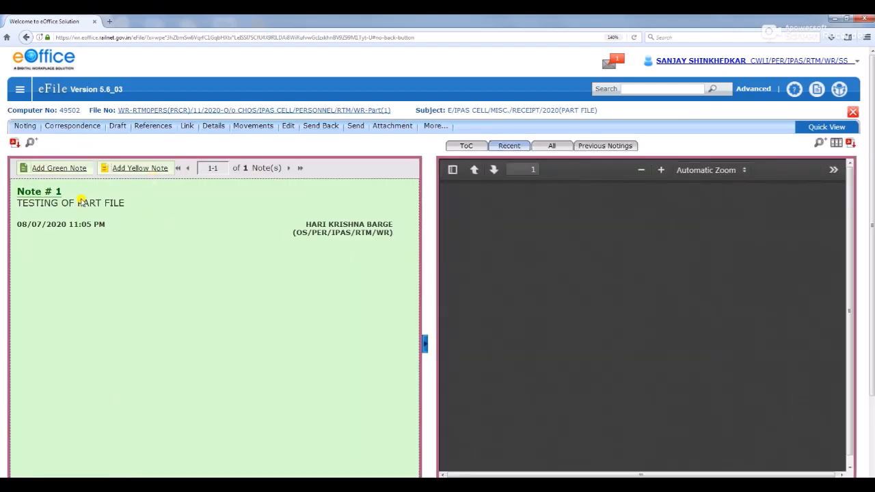
pyautogui.click(39, 169)
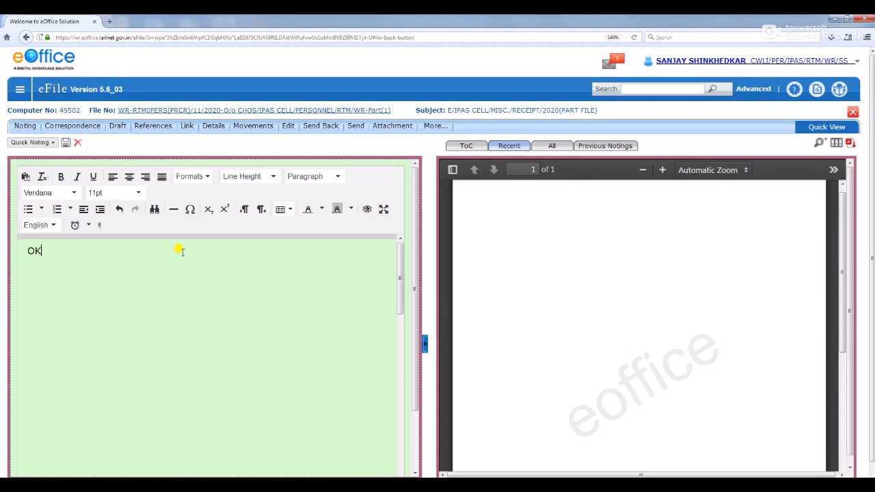
# Send the part file back to its sender using the Send Back recipient option.
pyautogui.click(386, 128)
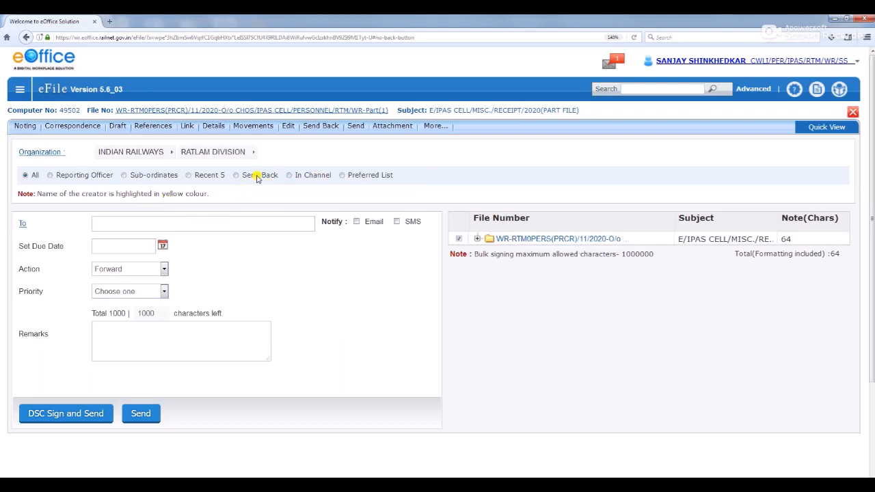
pyautogui.click(236, 175)
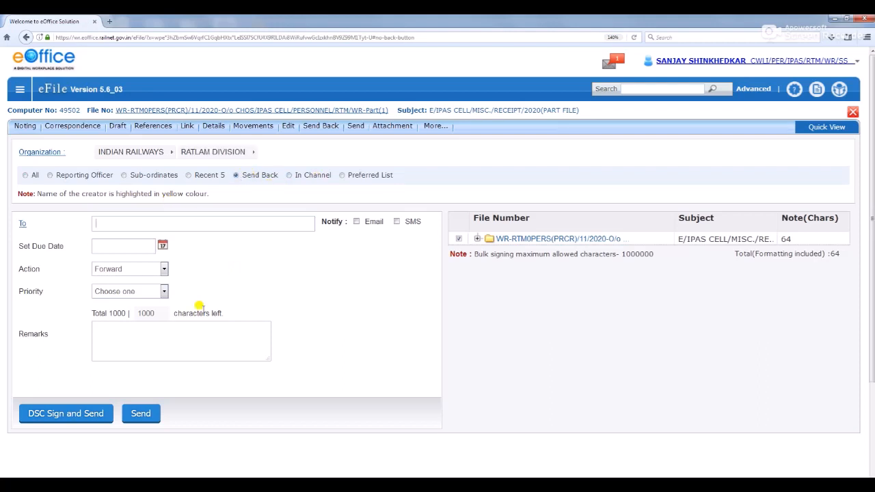
pyautogui.click(135, 414)
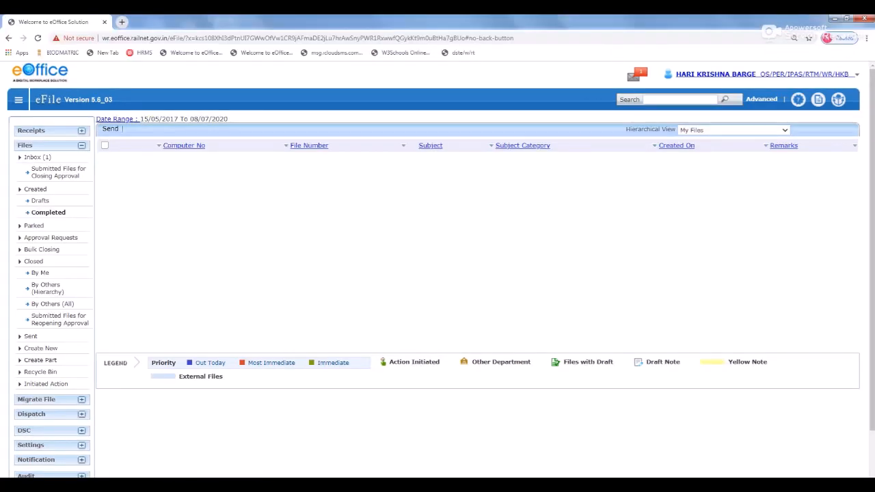
# Back in the first user's session, check the attached files of main file E/IPAS CELL/MISC./RECEIPT/2020 from the inbox, and return to the inbox.
pyautogui.click(34, 158)
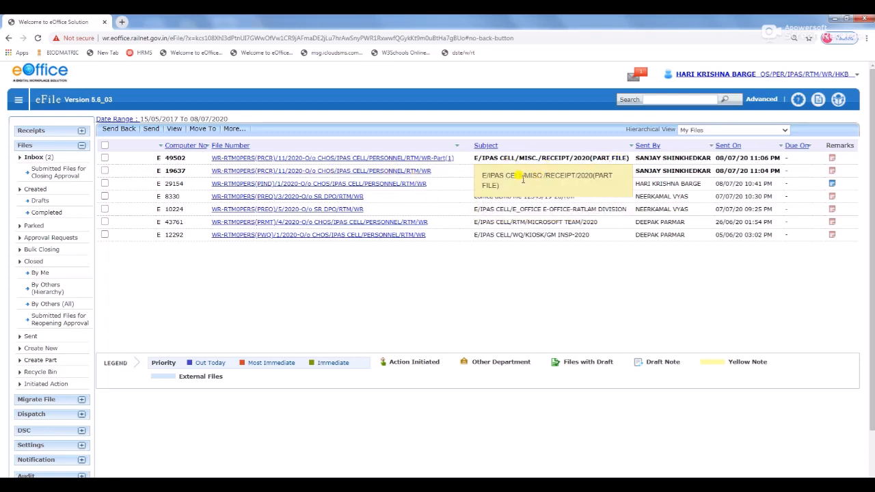
pyautogui.click(384, 175)
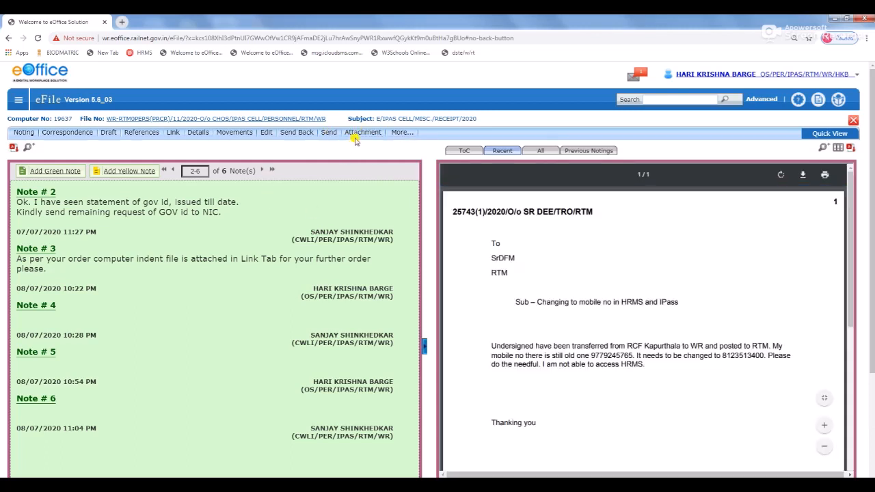
pyautogui.moveTo(360, 139)
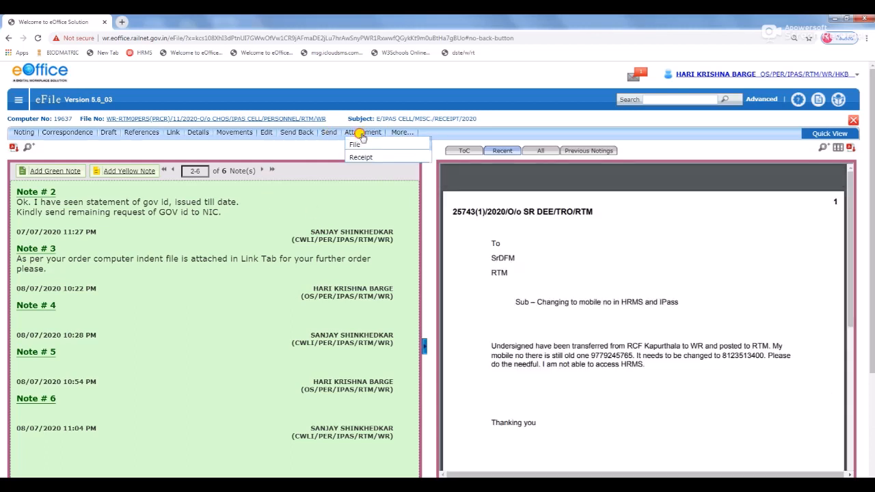
pyautogui.click(360, 145)
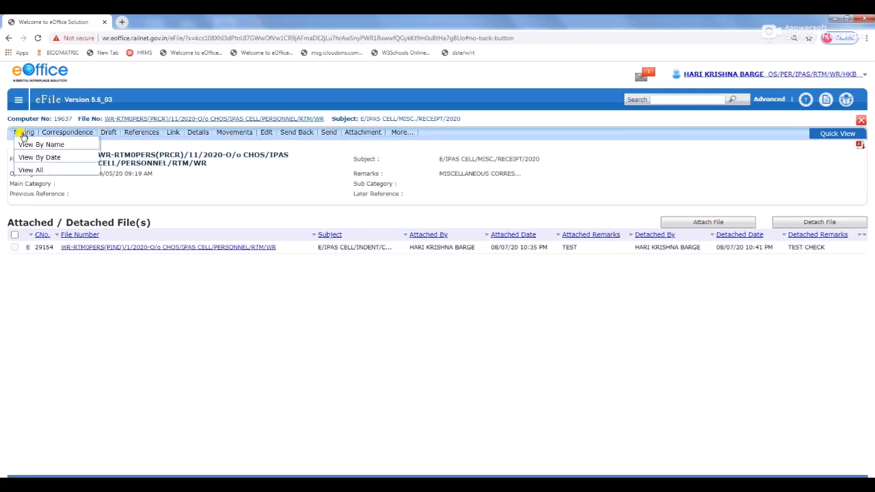
pyautogui.click(18, 99)
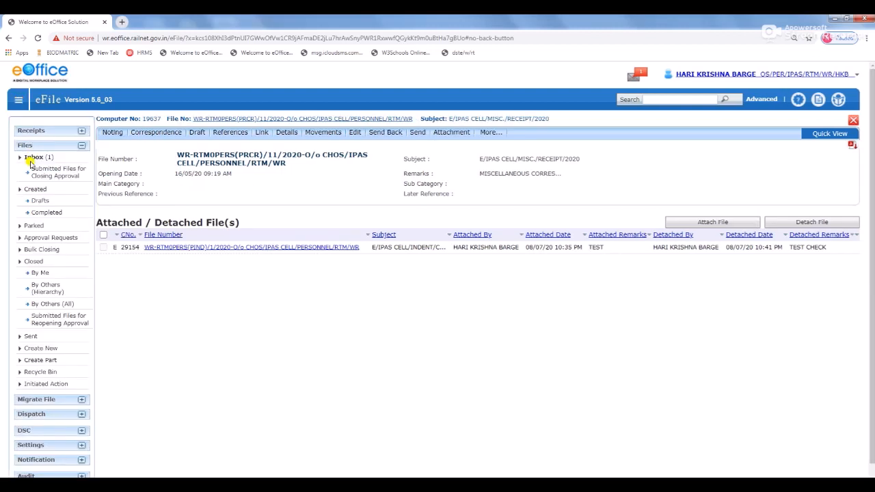
pyautogui.click(32, 160)
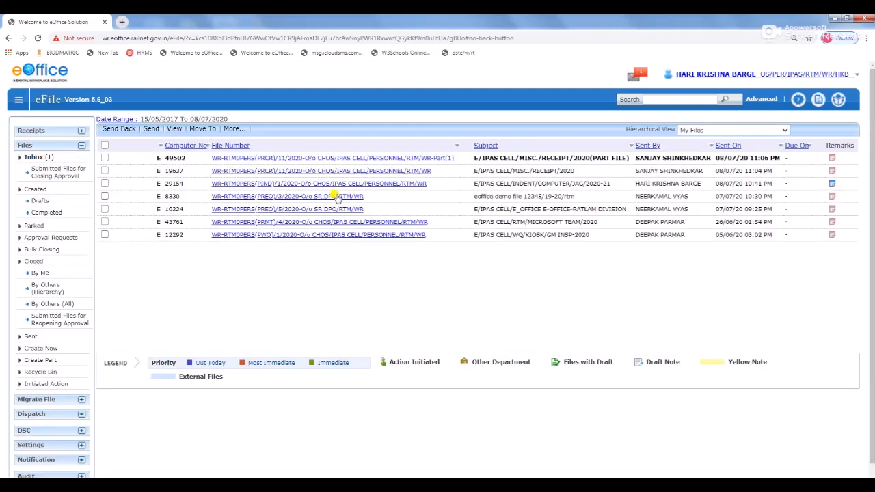
# Attach the part file E/IPAS CELL/MISC./RECEIPT/2020(PART FILE) to the main file E/IPAS CELL/MISC./RECEIPT/2020 with the remark "IT IS A PART FILE".
pyautogui.click(365, 175)
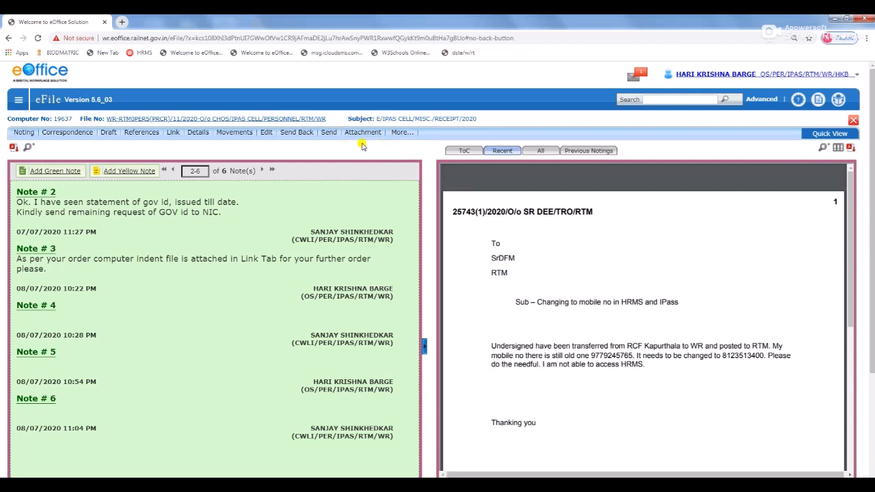
pyautogui.moveTo(365, 135)
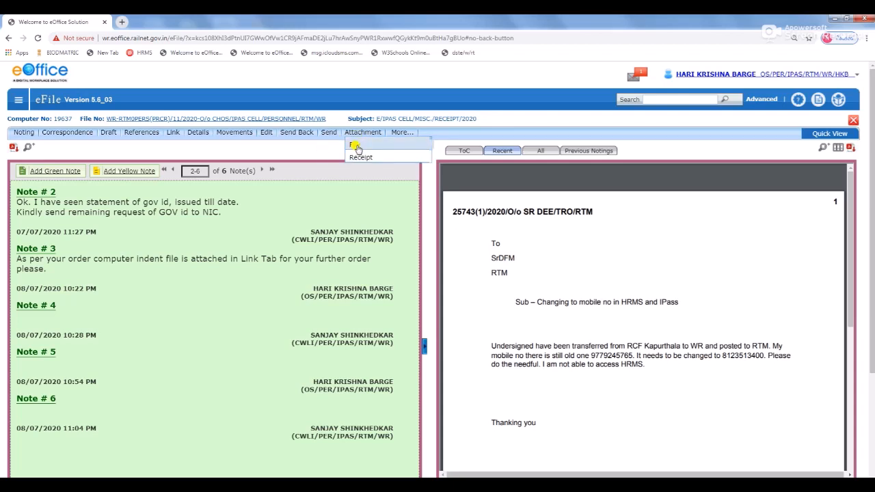
pyautogui.click(356, 146)
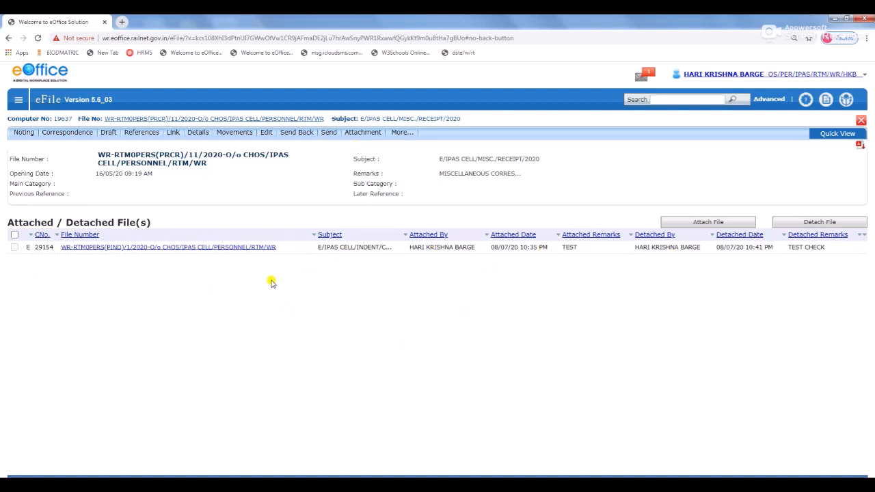
pyautogui.click(706, 225)
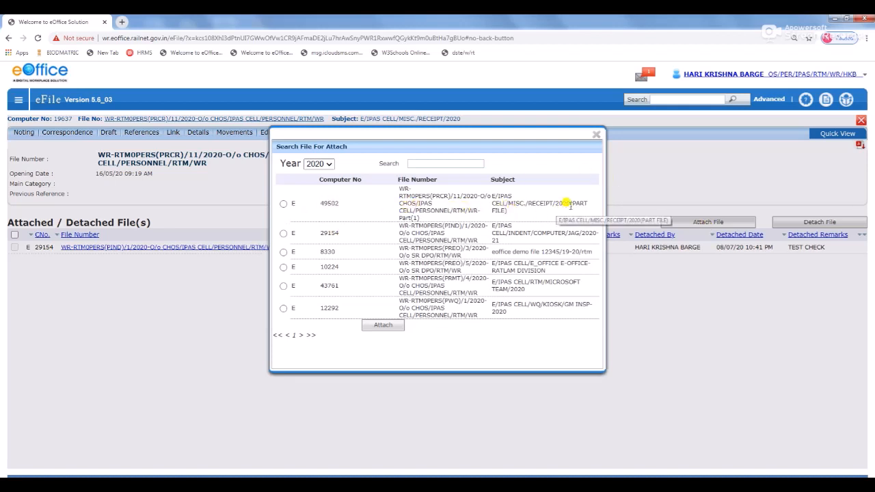
pyautogui.moveTo(570, 203); pyautogui.dragTo(583, 228)
pyautogui.click(490, 219)
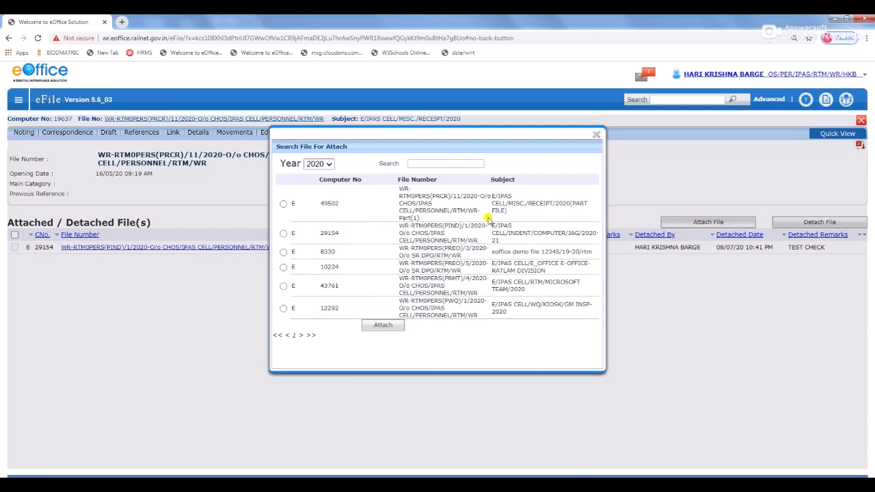
pyautogui.click(282, 204)
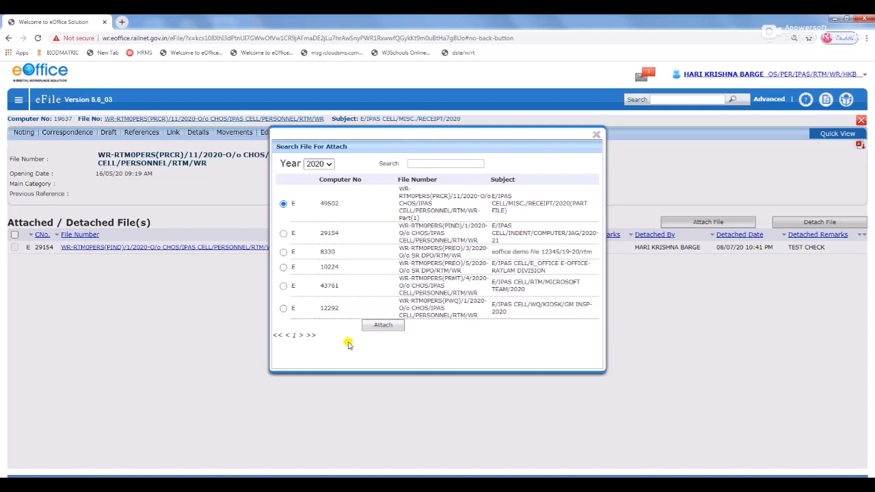
pyautogui.click(387, 327)
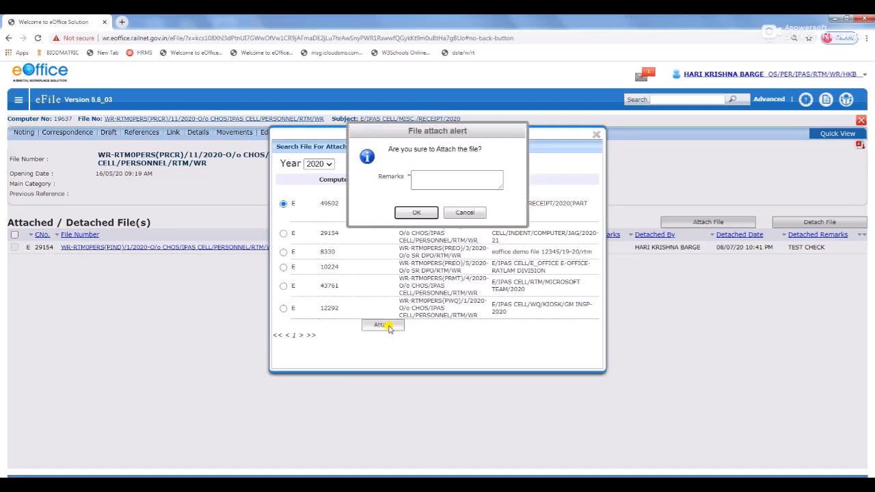
pyautogui.click(434, 177)
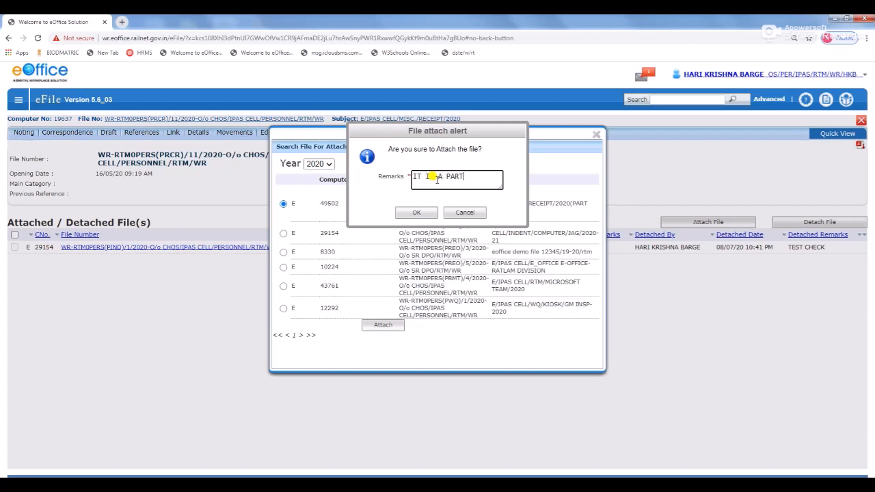
pyautogui.click(417, 213)
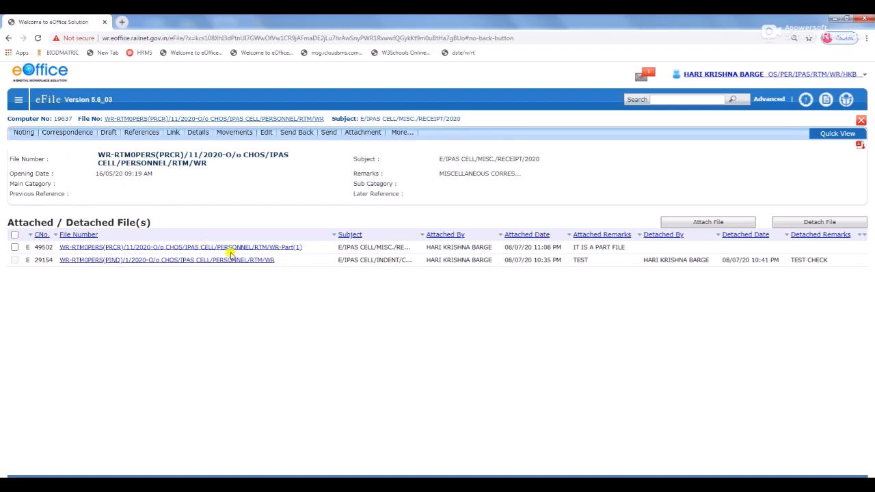
# Return to the files inbox, check the main file's attachment details and close them.
pyautogui.click(18, 101)
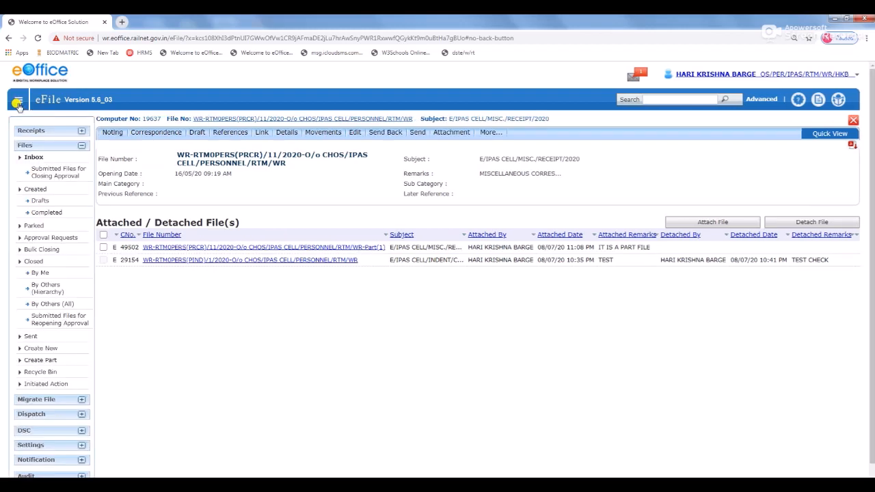
pyautogui.click(34, 158)
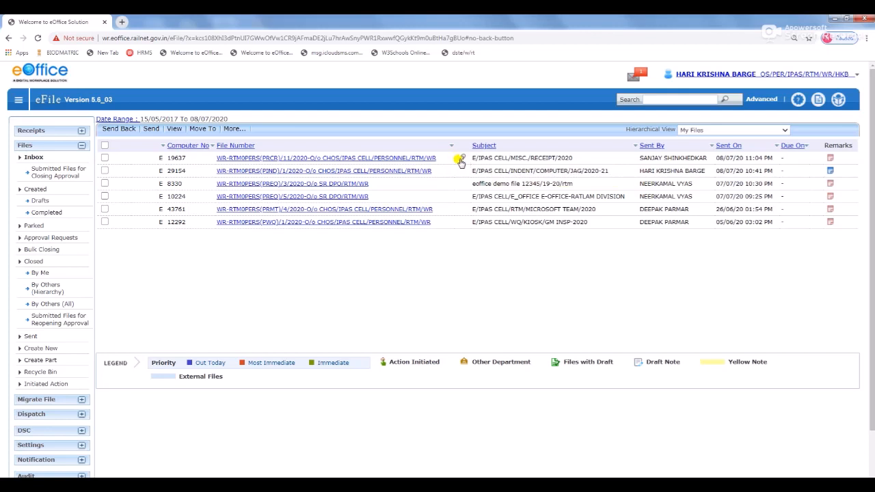
pyautogui.click(461, 161)
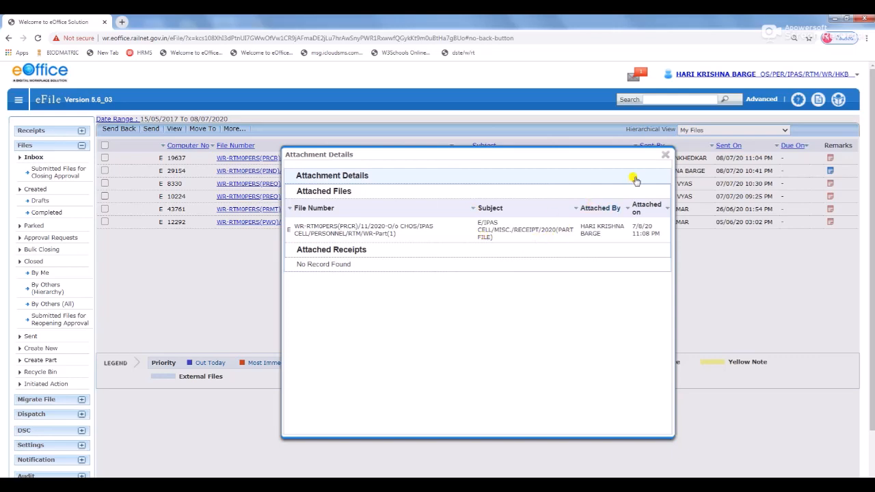
pyautogui.click(663, 156)
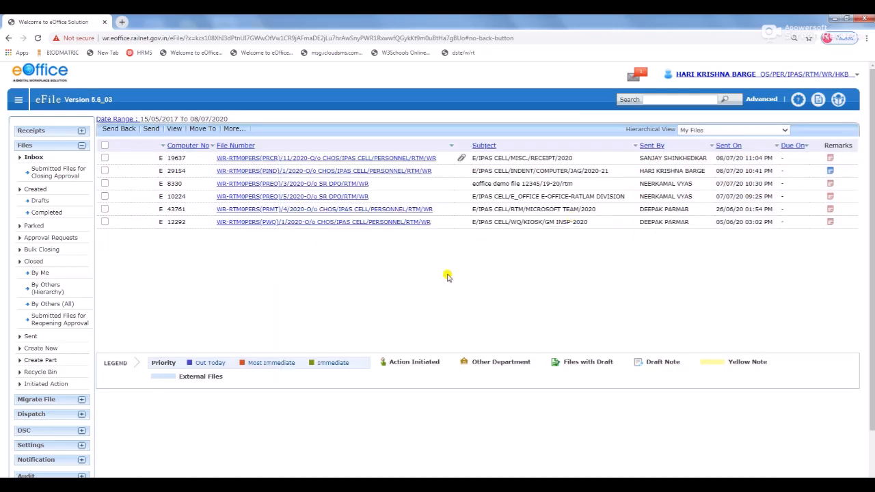
# Detach the part file from main file E/IPAS CELL/MISC./RECEIPT/2020 with the remark "REQUIRED" and return to the files inbox.
pyautogui.click(349, 158)
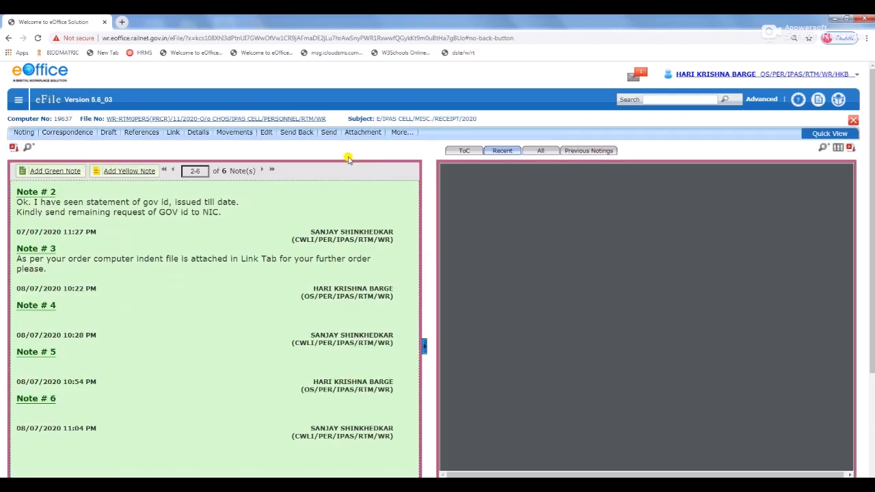
pyautogui.scroll(-2, 120, 397)
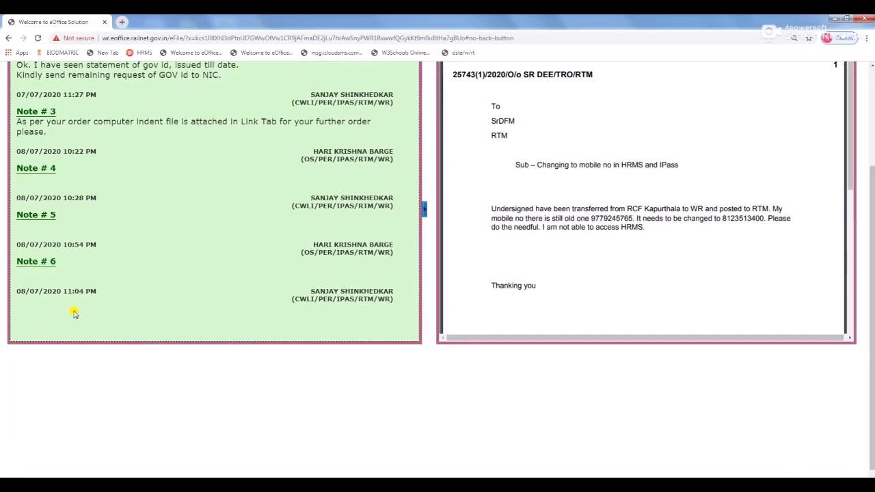
pyautogui.scroll(2, 75, 313)
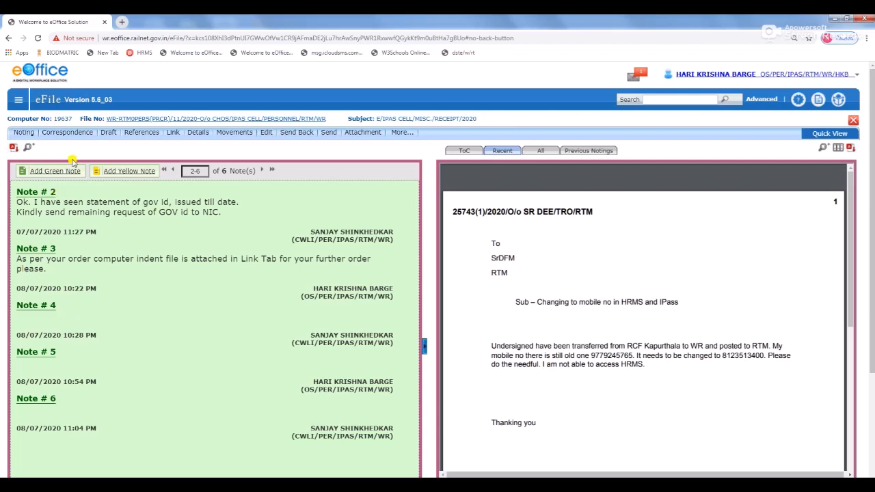
pyautogui.click(362, 132)
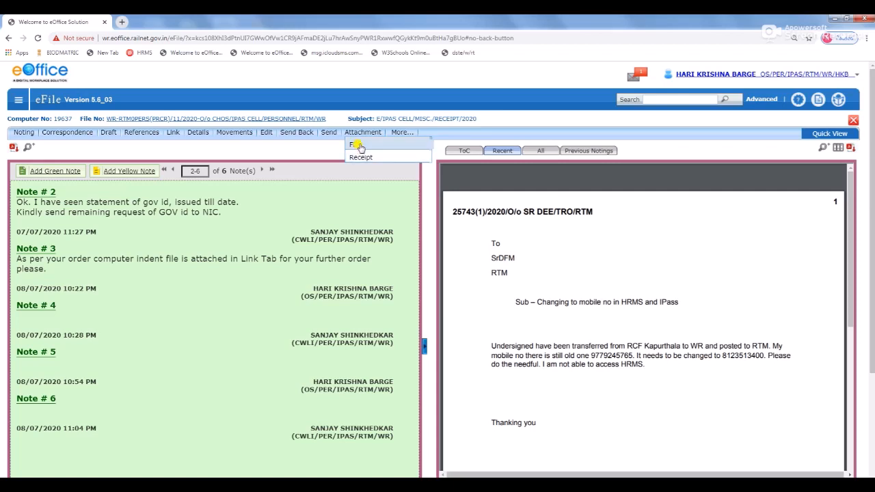
pyautogui.click(356, 147)
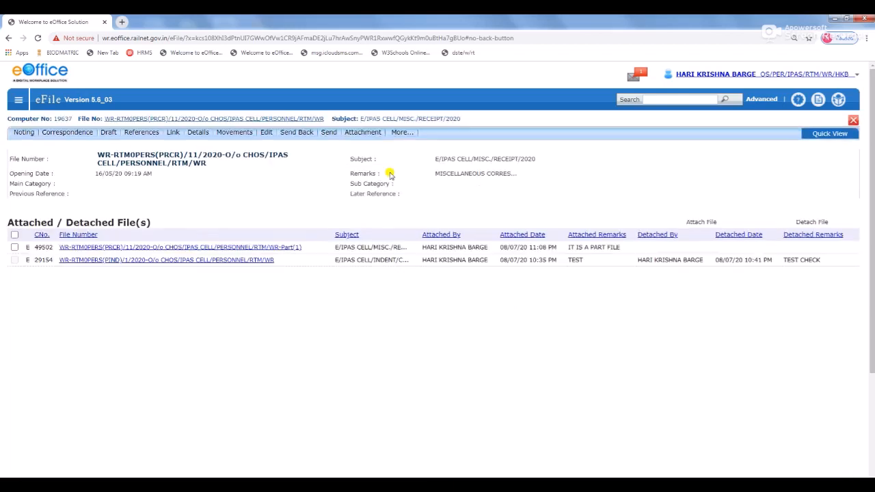
pyautogui.click(15, 247)
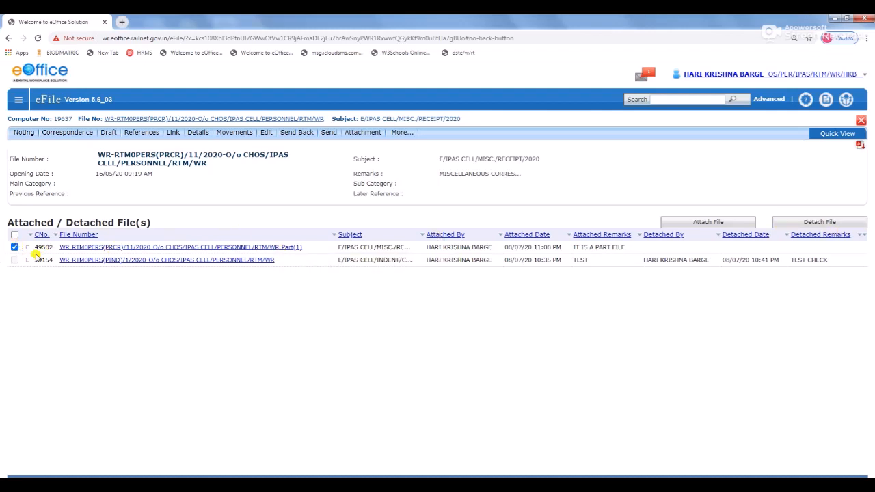
pyautogui.click(828, 223)
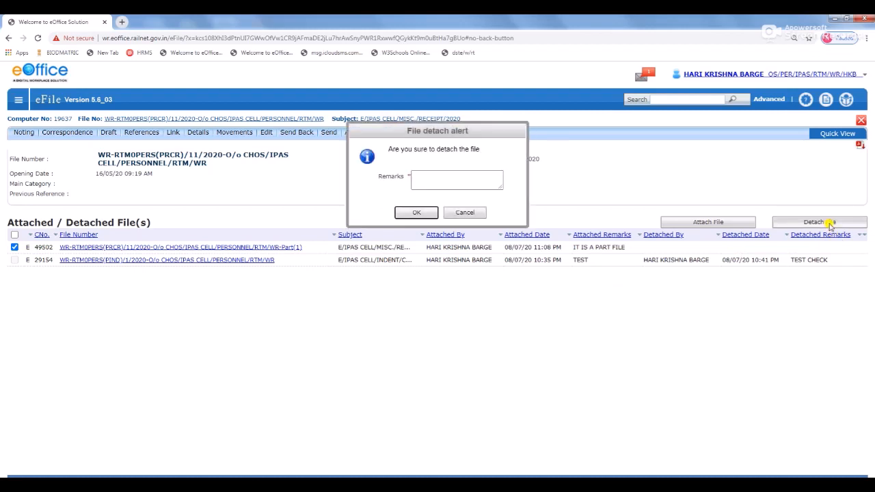
pyautogui.click(445, 180)
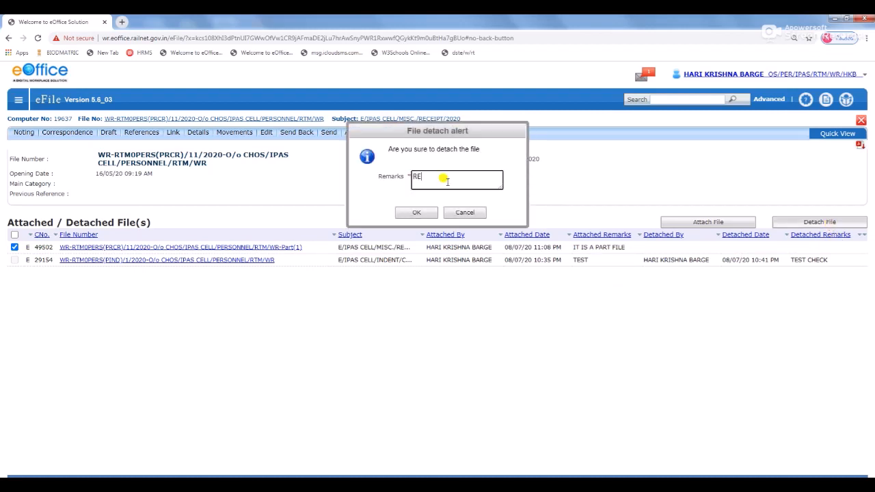
pyautogui.click(418, 213)
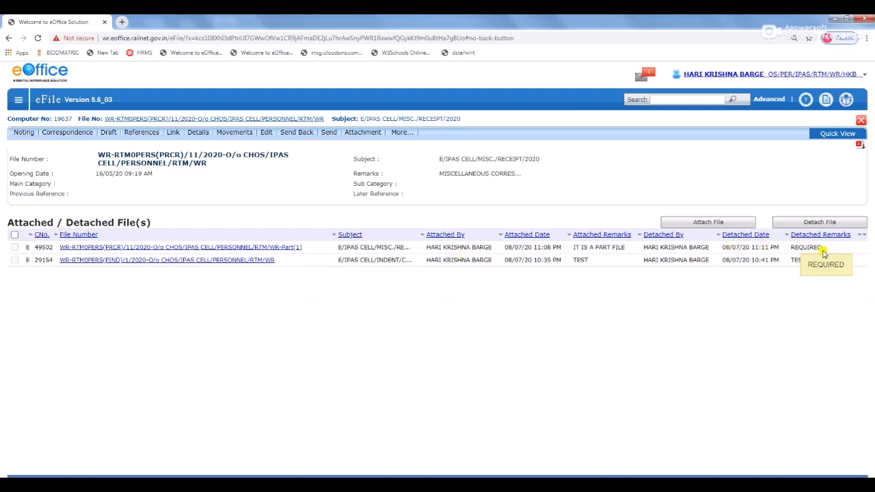
pyautogui.click(15, 98)
pyautogui.click(26, 159)
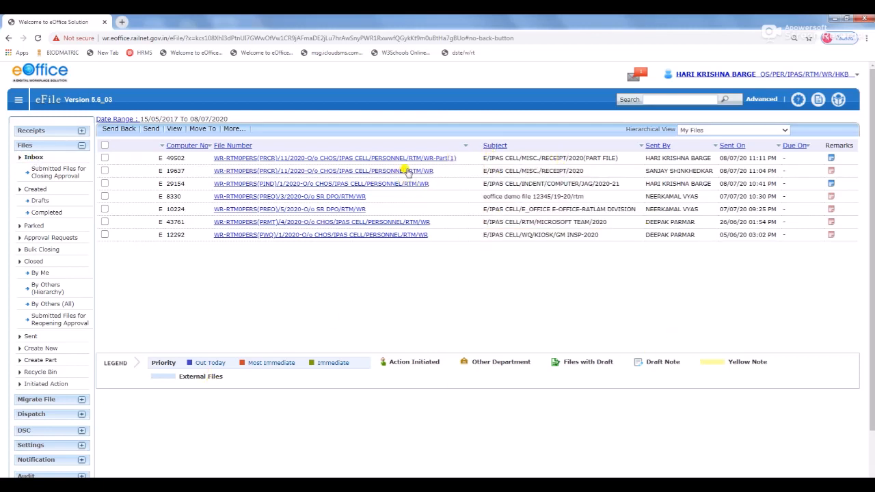
# Link the part file E/IPAS CELL/MISC./RECEIPT/2020(PART FILE) to main file E/IPAS CELL/MISC./RECEIPT/2020 as an internal file.
pyautogui.click(106, 158)
pyautogui.click(374, 171)
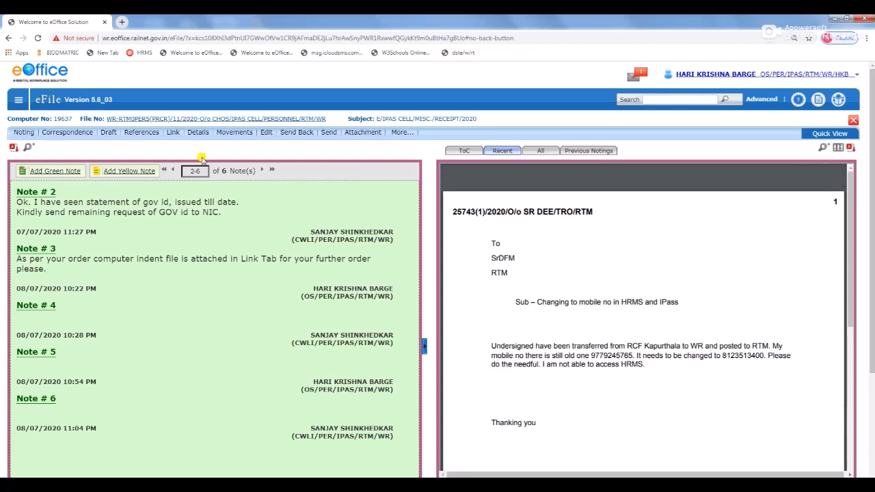
pyautogui.click(180, 137)
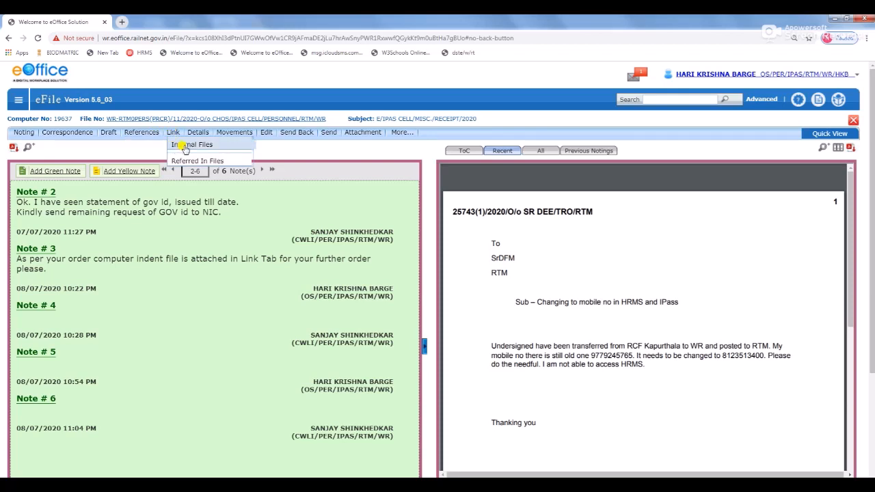
pyautogui.click(185, 146)
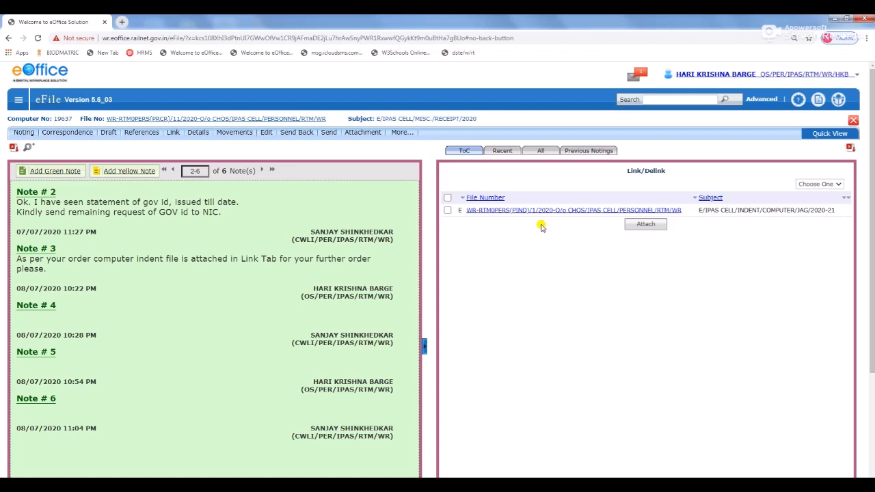
pyautogui.click(646, 224)
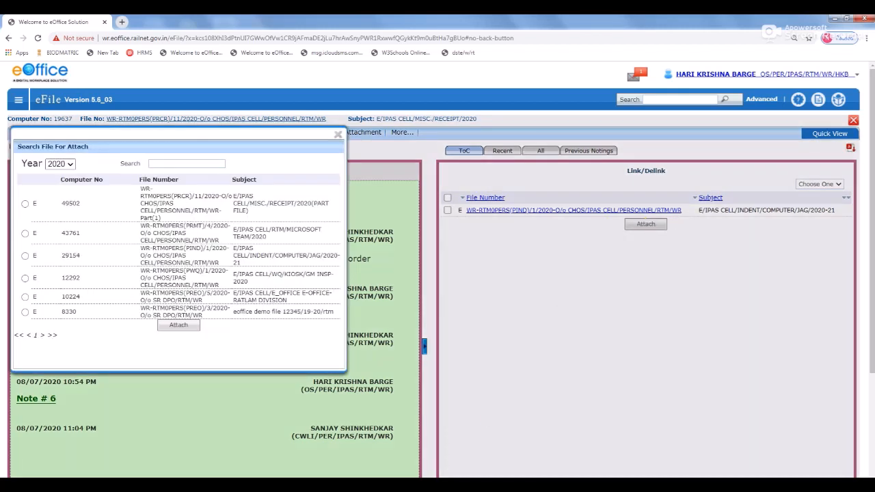
pyautogui.click(25, 204)
pyautogui.click(179, 326)
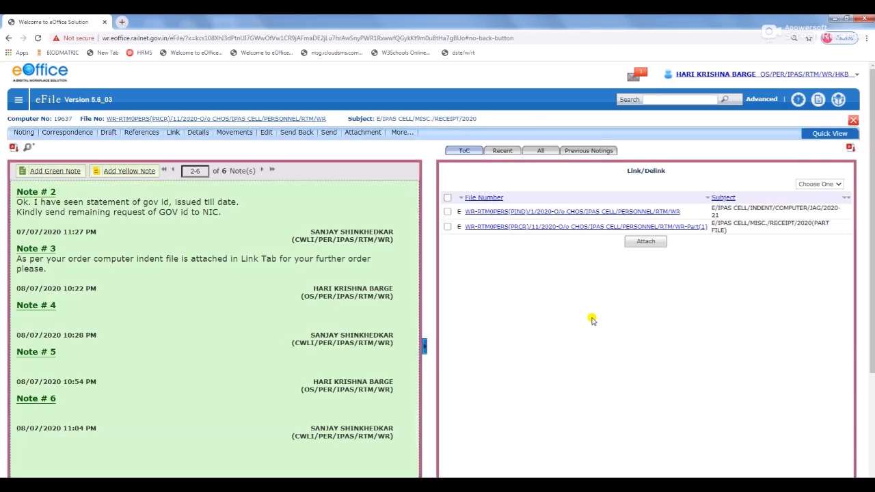
# View the linked part file in its own window, close it and return to the files inbox.
pyautogui.click(550, 229)
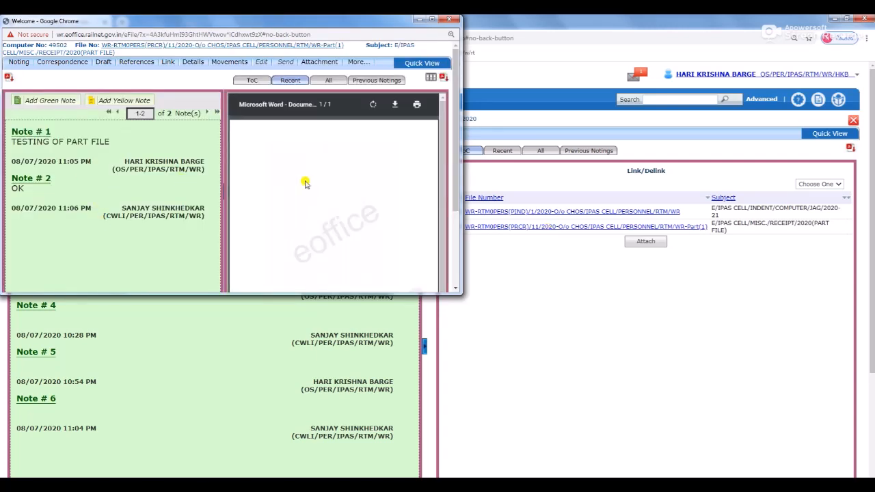
pyautogui.click(445, 20)
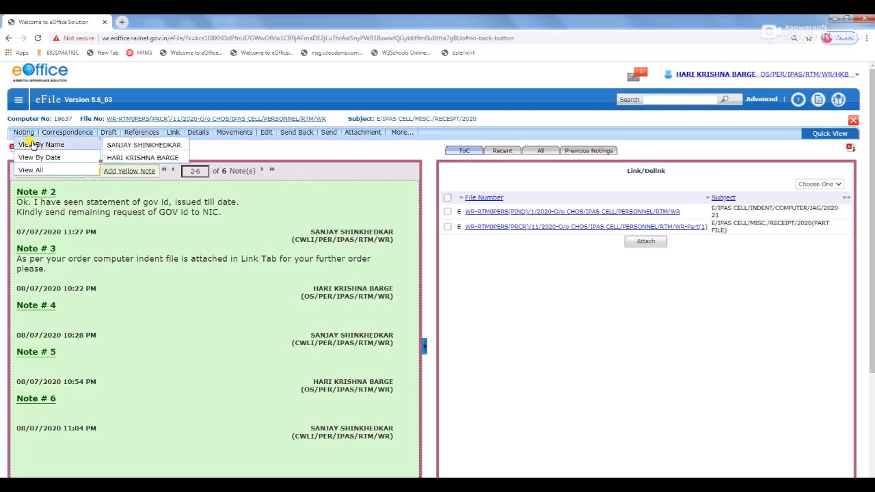
pyautogui.click(18, 102)
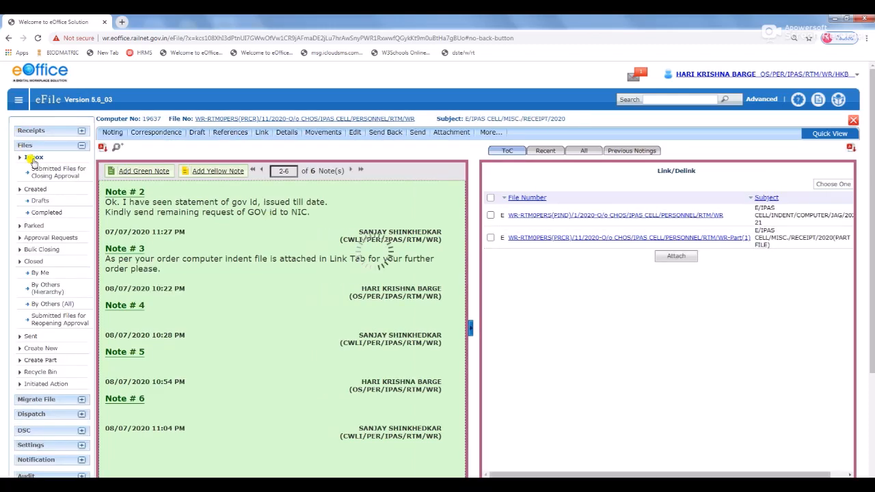
pyautogui.click(33, 159)
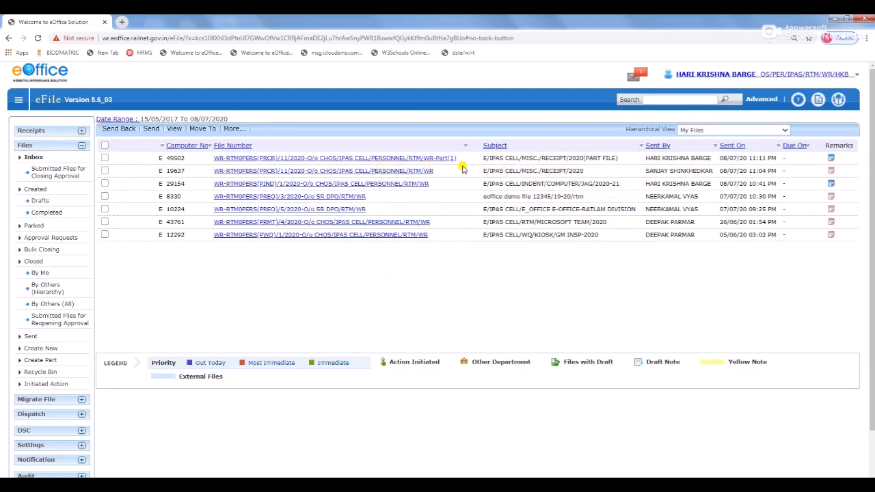
# Check the attached and detached receipts of the part file E/IPAS CELL/MISC./RECEIPT/2020(PART FILE), and return to the files inbox.
pyautogui.click(375, 159)
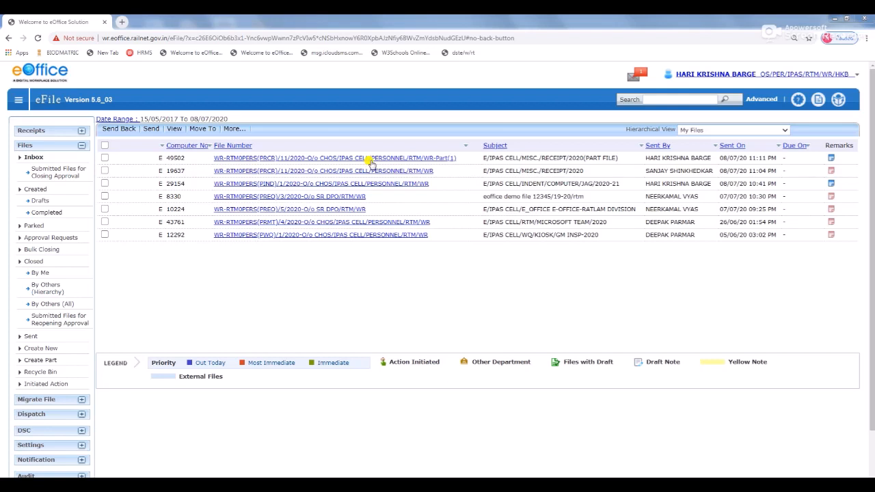
pyautogui.click(579, 159)
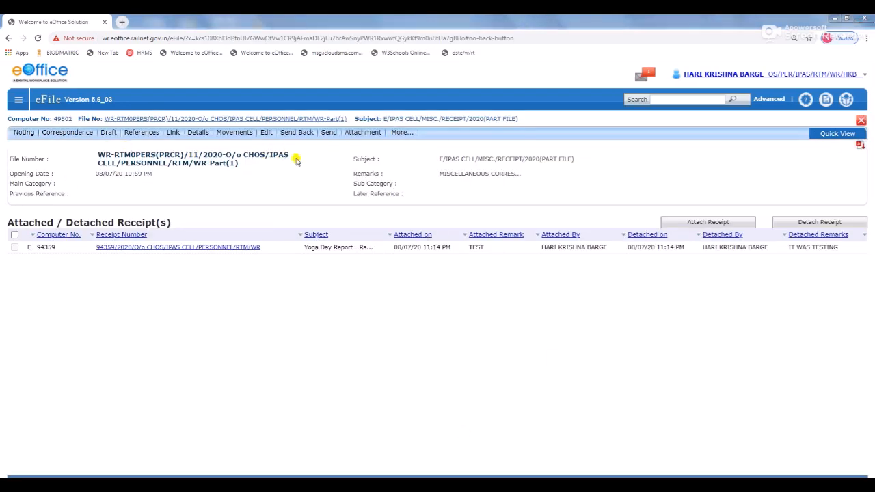
pyautogui.moveTo(518, 119); pyautogui.dragTo(486, 115)
pyautogui.click(543, 120)
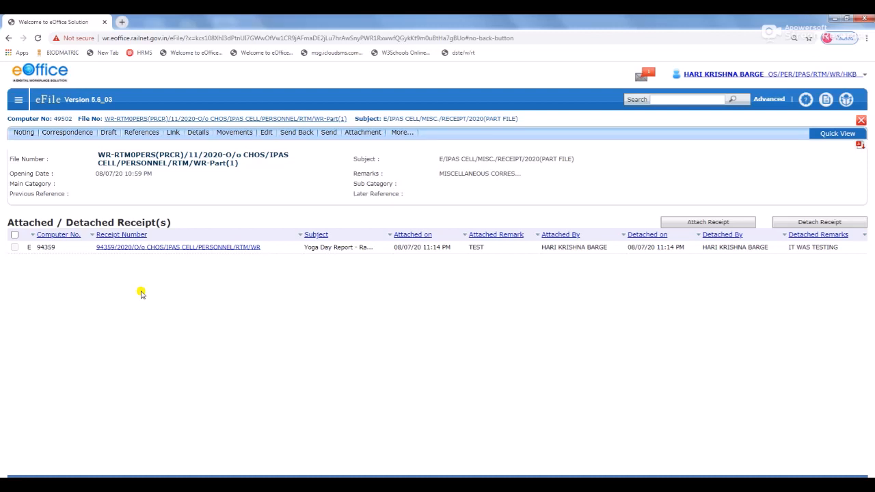
pyautogui.click(18, 101)
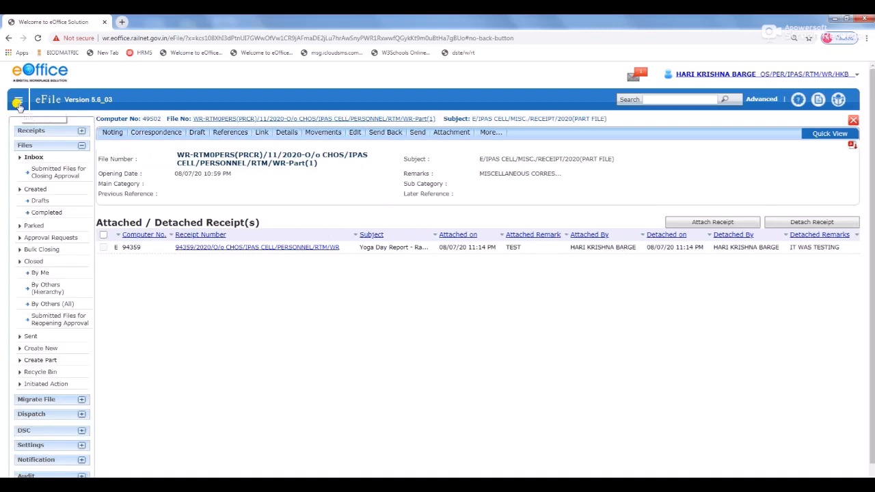
pyautogui.click(31, 160)
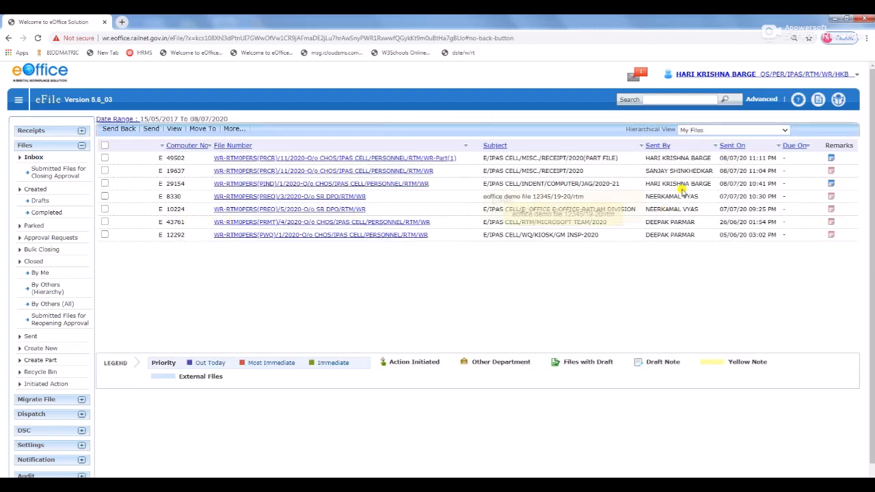
# Run an advanced file search for the subject "PART FILE" with all output fields included, and review the matching files.
pyautogui.click(760, 100)
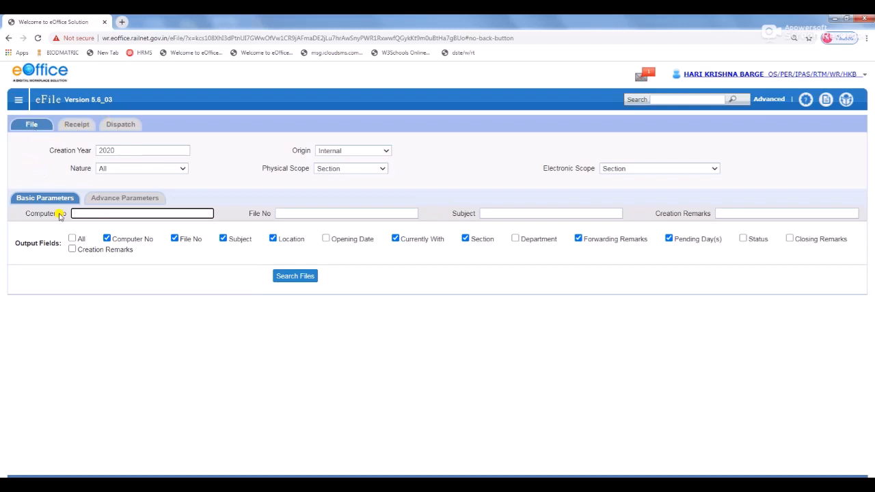
pyautogui.click(497, 212)
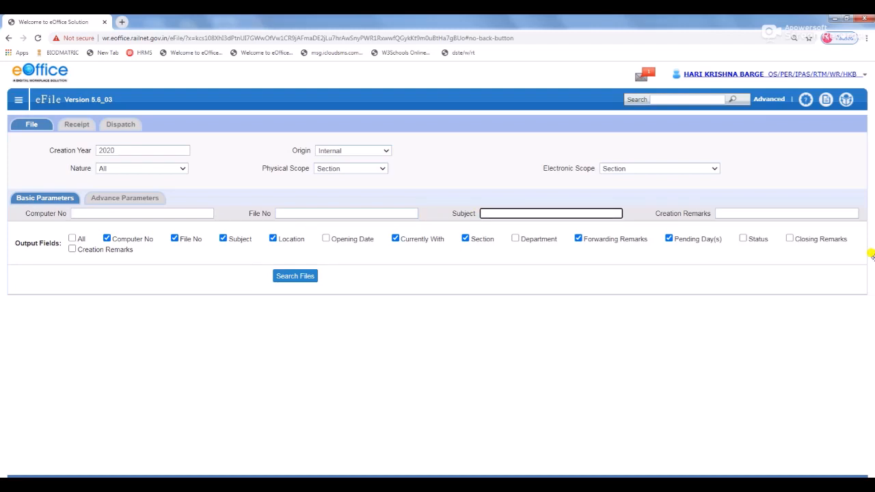
pyautogui.write('PART FILE')
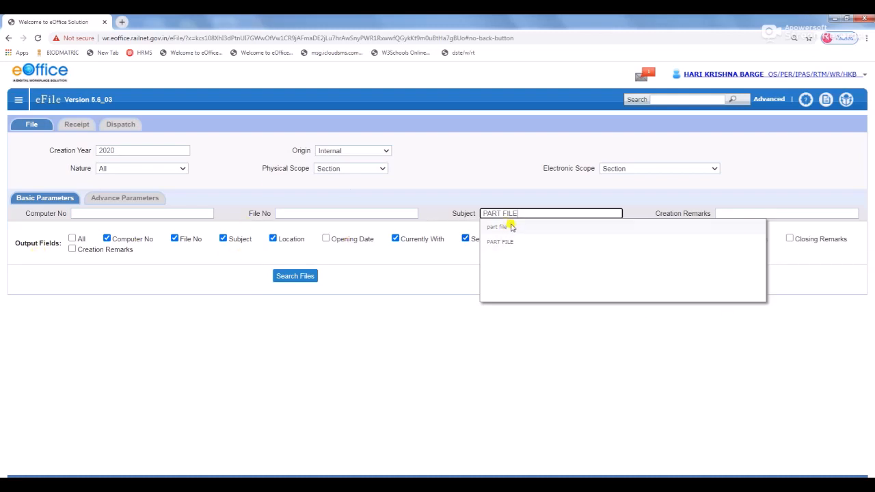
pyautogui.click(73, 239)
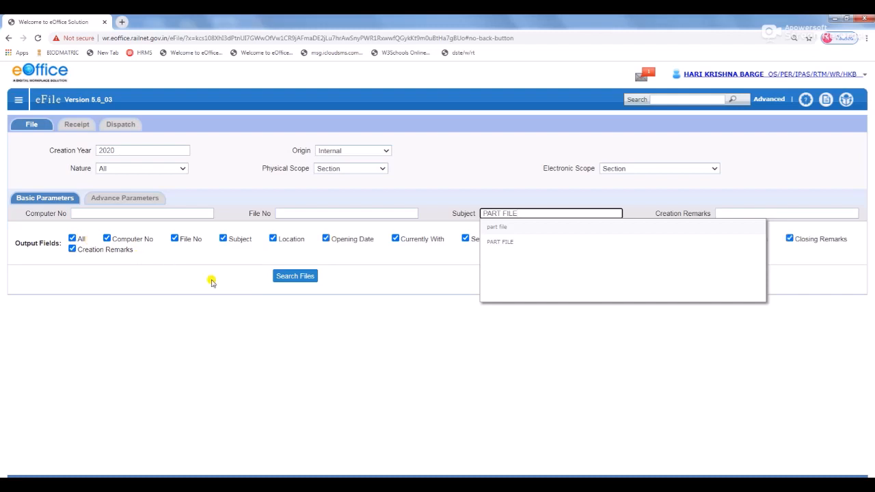
pyautogui.click(293, 276)
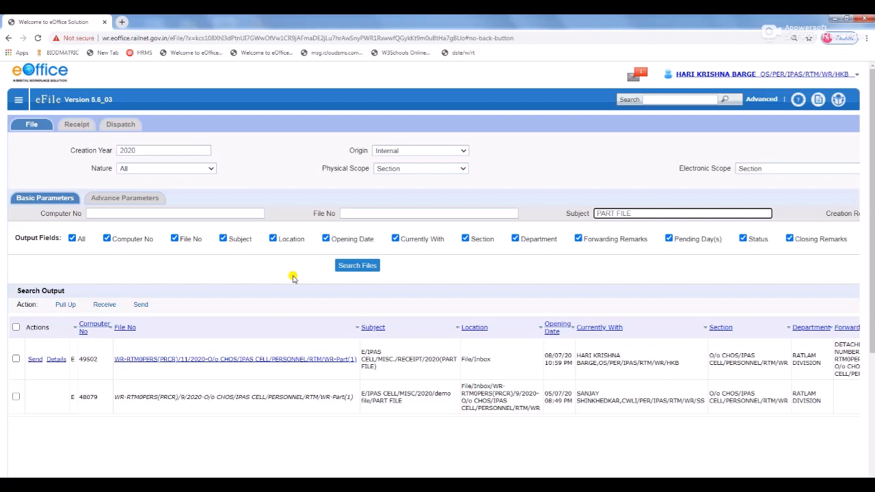
pyautogui.scroll(-2, 465, 377)
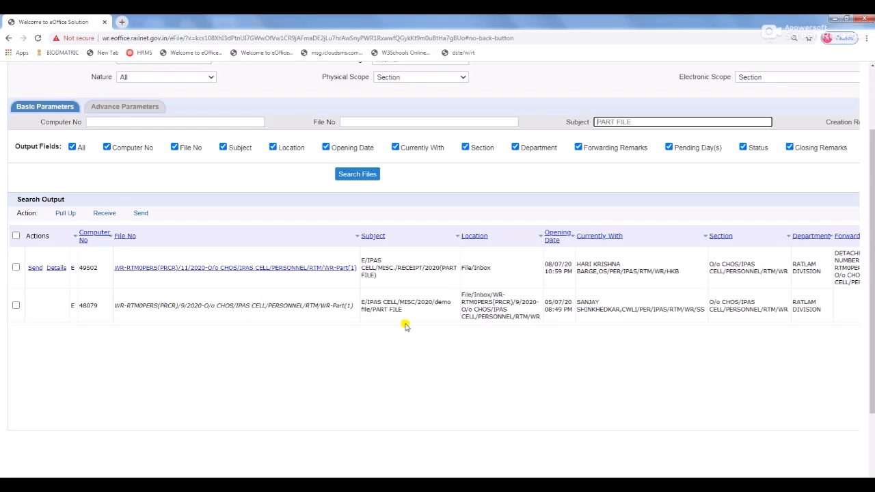
pyautogui.click(373, 306)
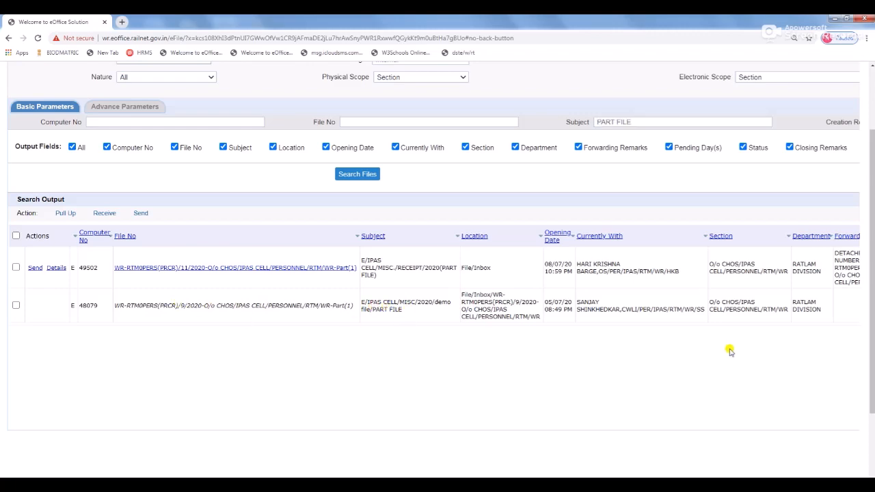
pyautogui.scroll(3, 600, 293)
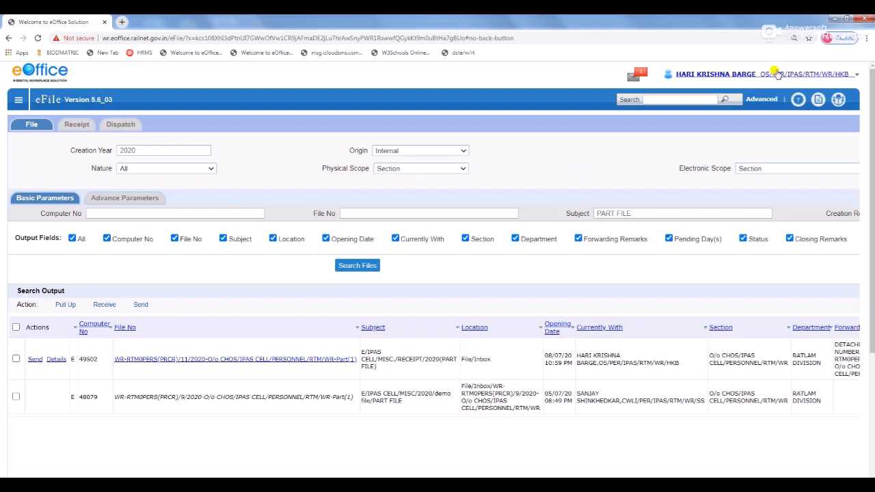
# Go to the eOffice home page, reopen the File Management System and display the files inbox.
pyautogui.click(26, 74)
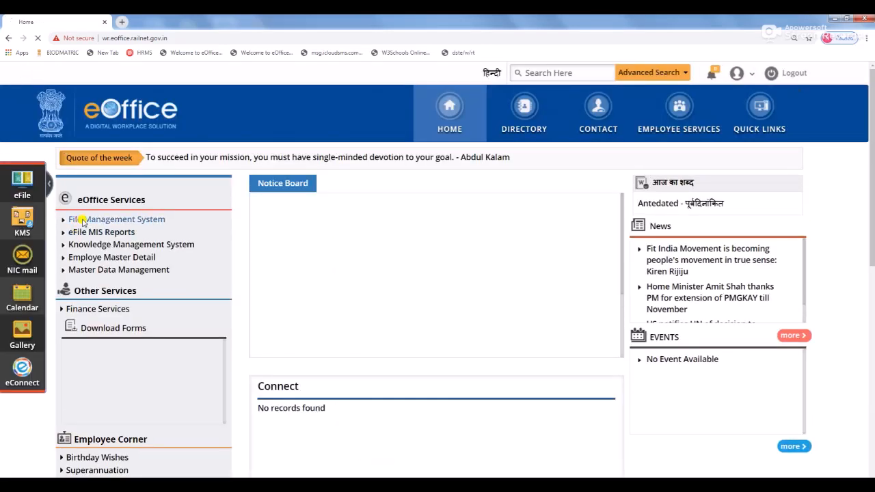
pyautogui.click(92, 220)
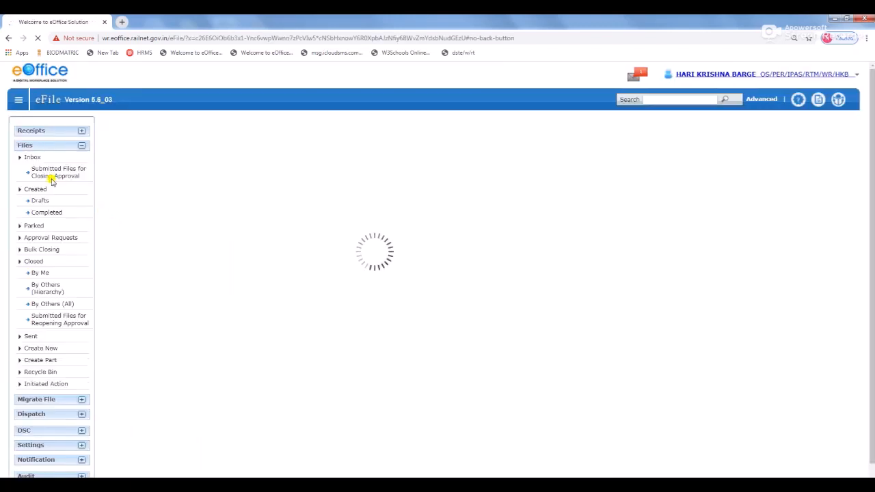
pyautogui.click(39, 160)
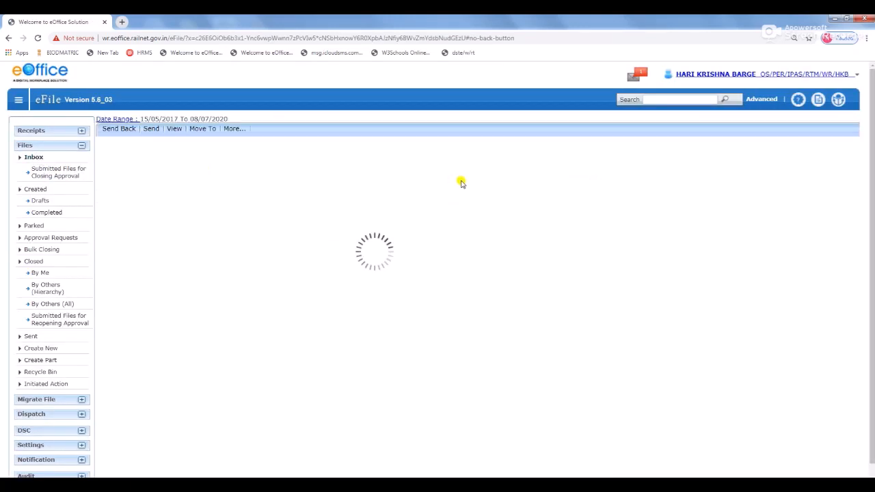